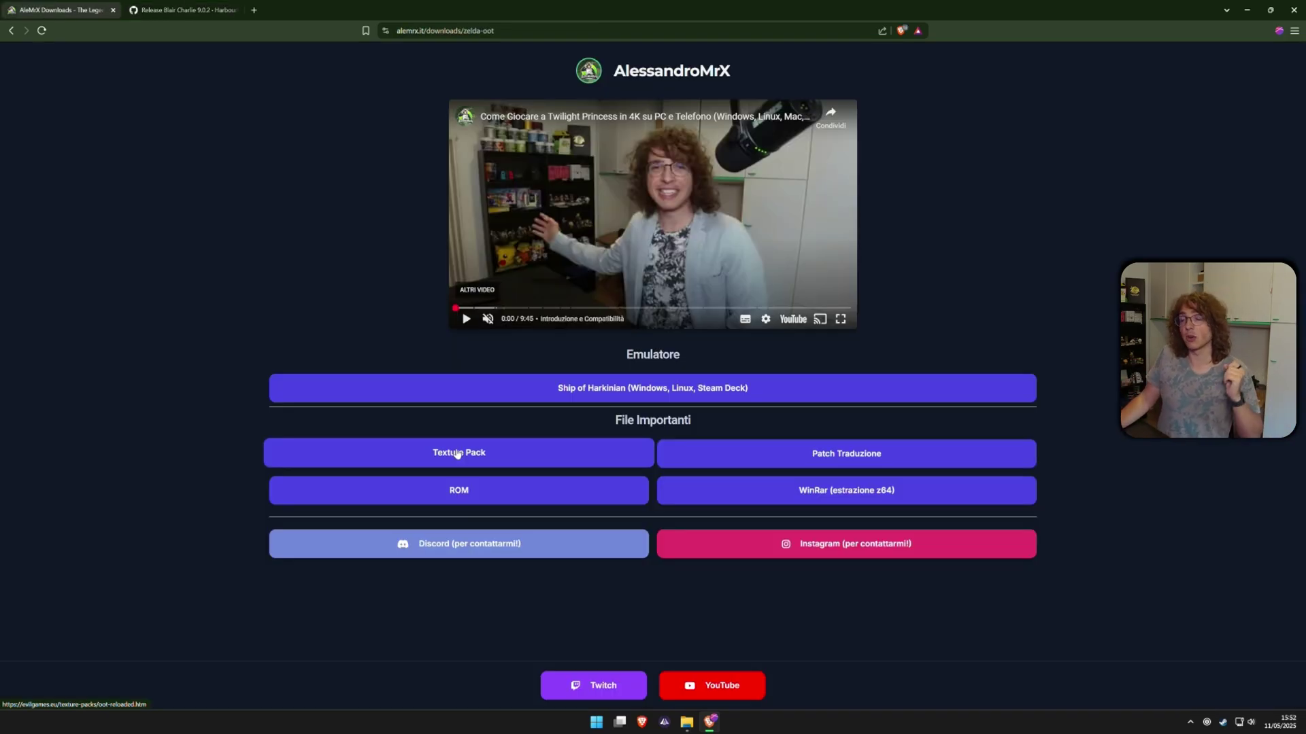
Open the Texture Pack page and show the OoT Reloaded downloads for Ship of Harkinian.
{"action": "left_click", "coordinate": [457, 454]}
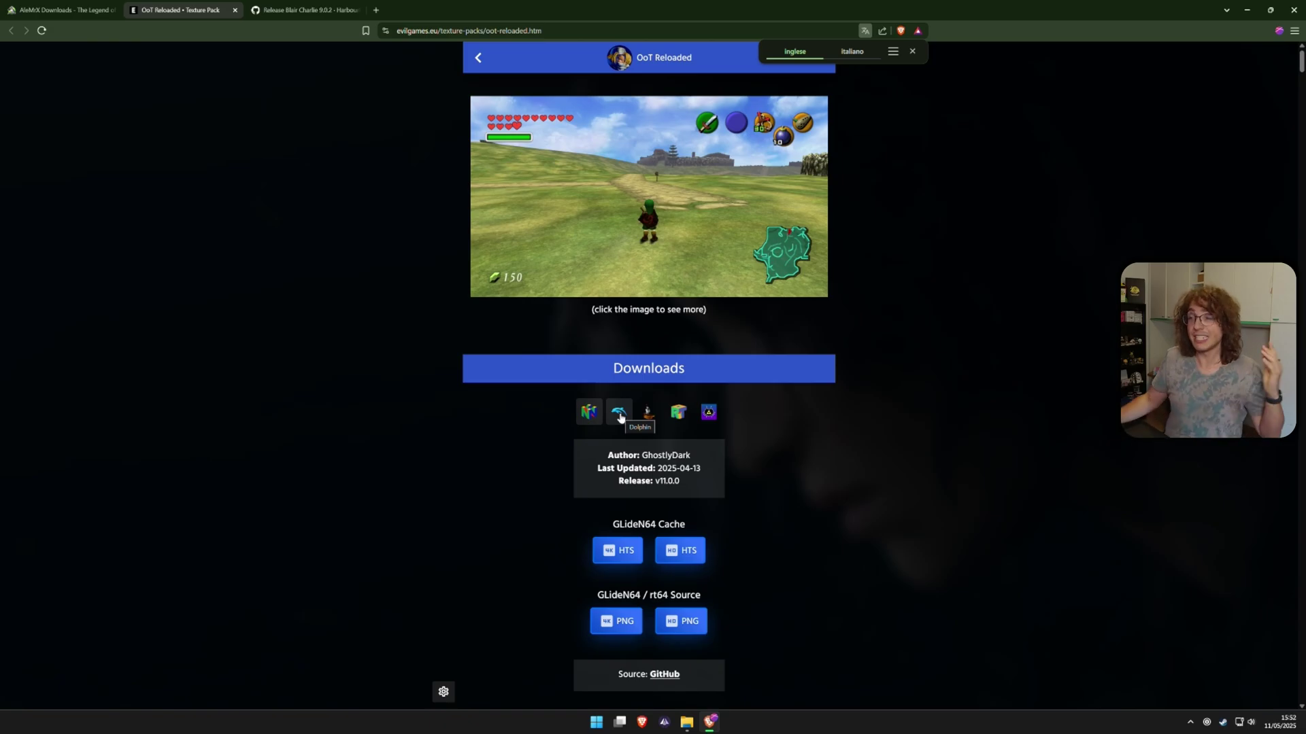
{"action": "scroll", "coordinate": [599, 411], "scroll_direction": "down", "scroll_amount": 10}
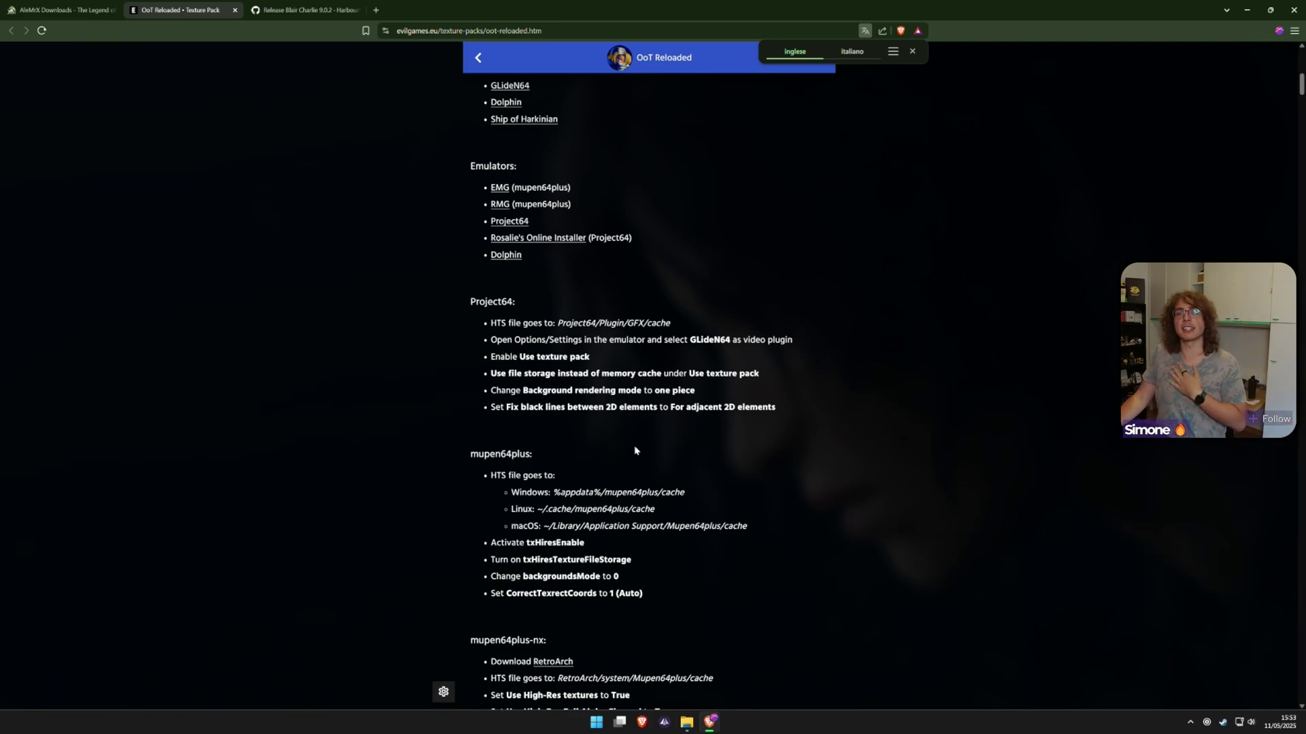
{"action": "scroll", "coordinate": [635, 451], "scroll_direction": "down", "scroll_amount": 2}
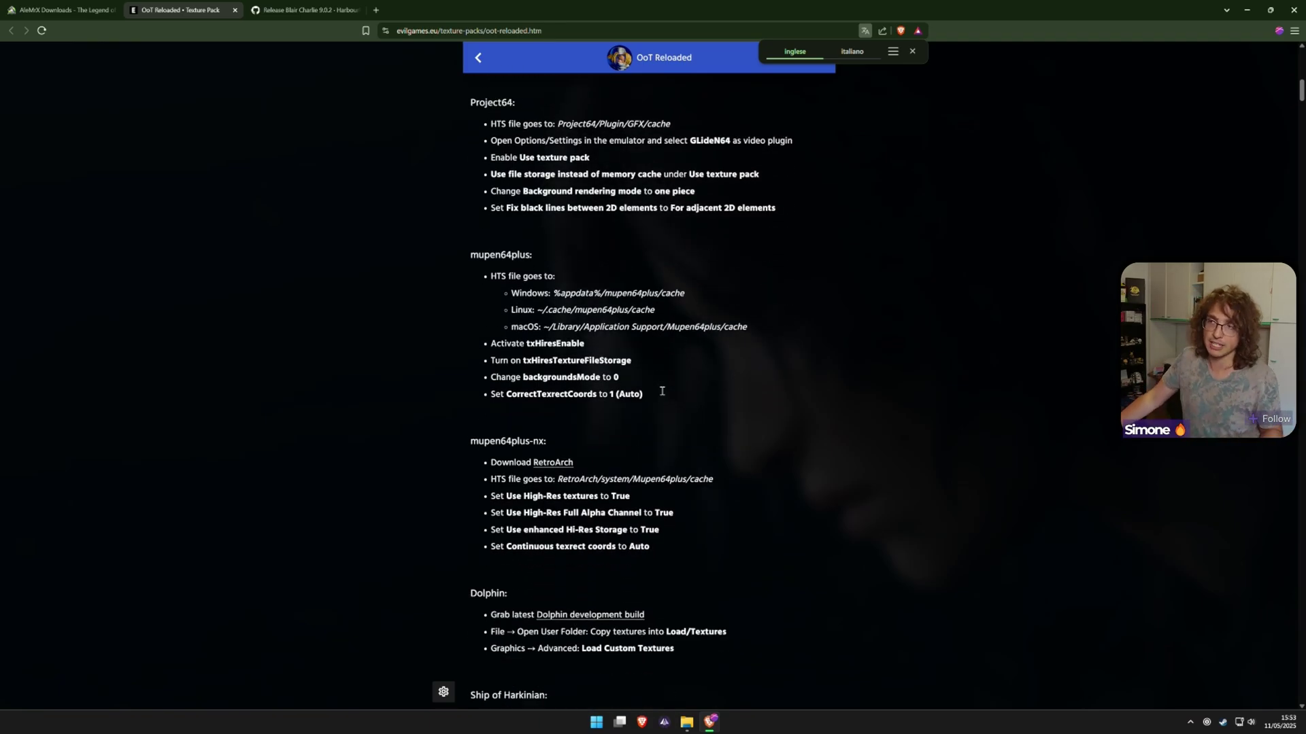
{"action": "scroll", "coordinate": [649, 405], "scroll_direction": "up", "scroll_amount": 10}
{"action": "left_click", "coordinate": [646, 414]}
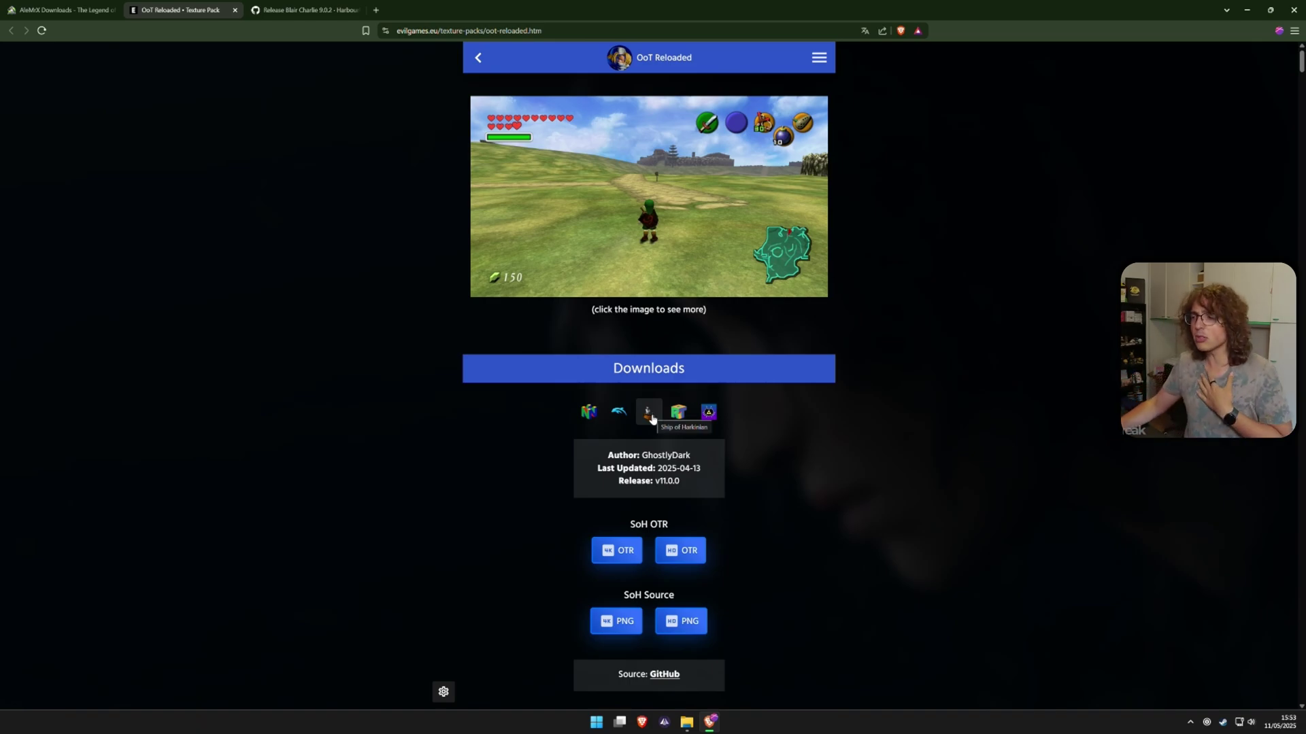
Download the OoT Reloaded texture pack for Ship of Harkinian in SoH OTR format.
{"action": "scroll", "coordinate": [650, 415], "scroll_direction": "down", "scroll_amount": 1}
{"action": "scroll", "coordinate": [644, 543], "scroll_direction": "down", "scroll_amount": 2}
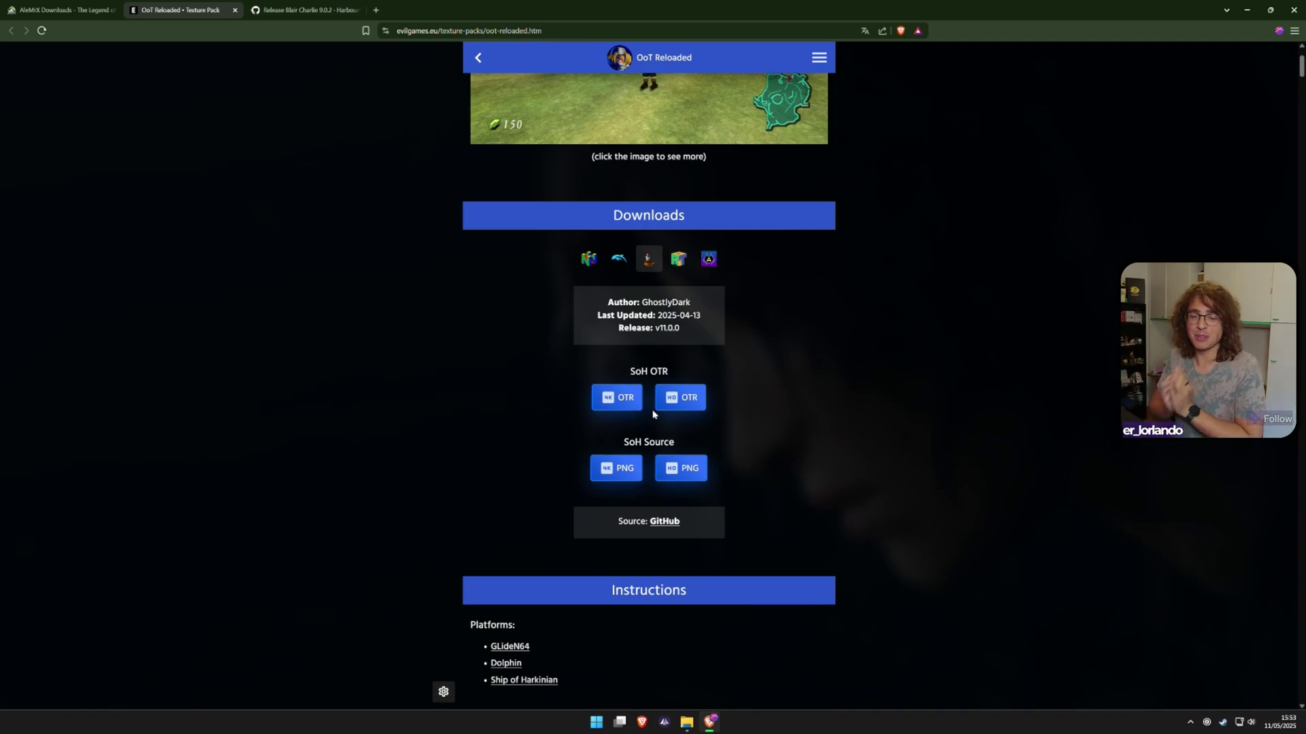
{"action": "left_click", "coordinate": [617, 408]}
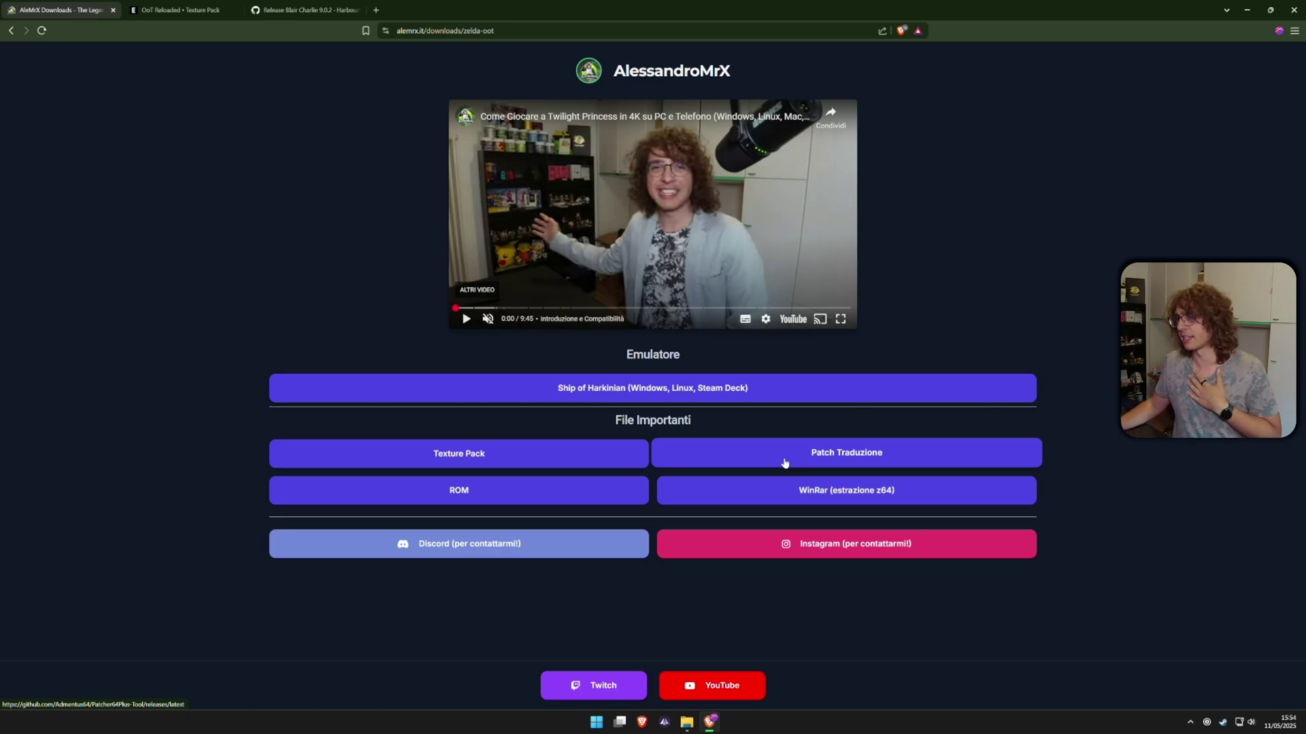
Open the Patch Traduzione link and look through the Patcher64+ Tool v25.3.0 release page.
{"action": "left_click", "coordinate": [784, 463]}
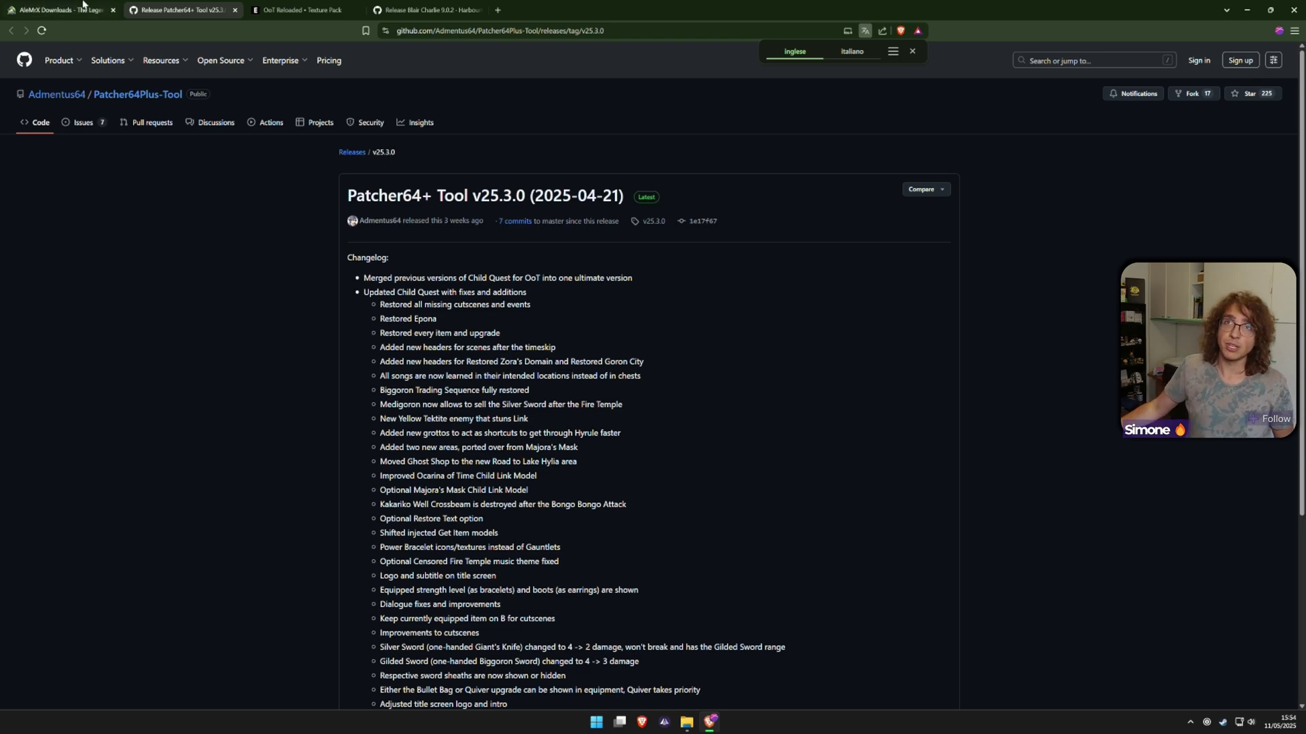
{"action": "left_click", "coordinate": [60, 9]}
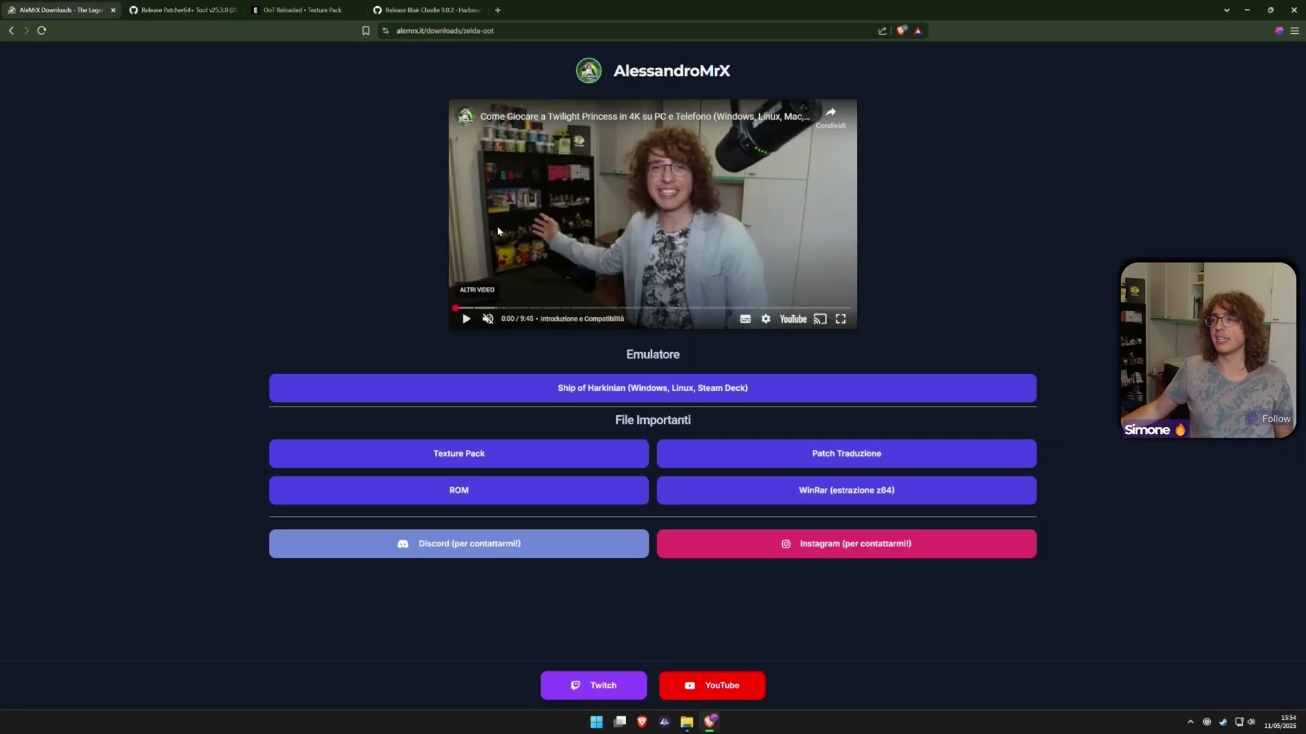
{"action": "left_click", "coordinate": [834, 461]}
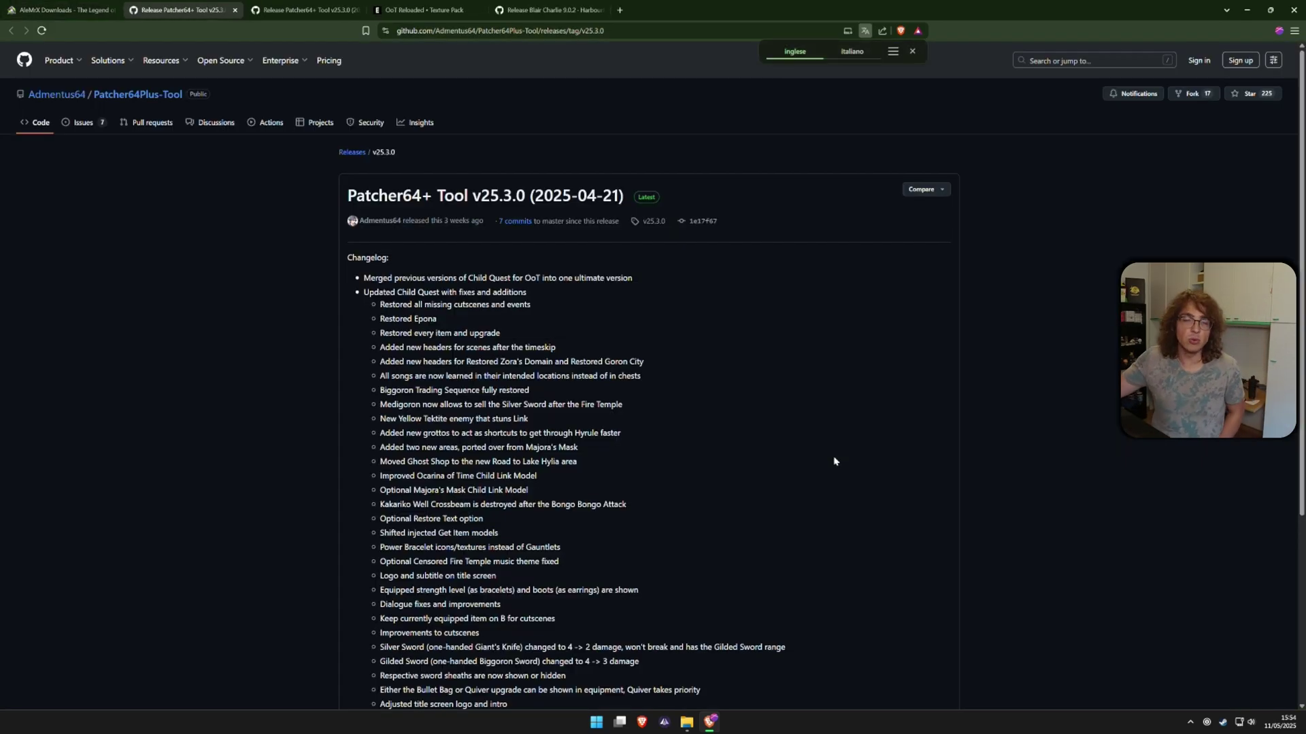
{"action": "scroll", "coordinate": [835, 461], "scroll_direction": "down", "scroll_amount": 4}
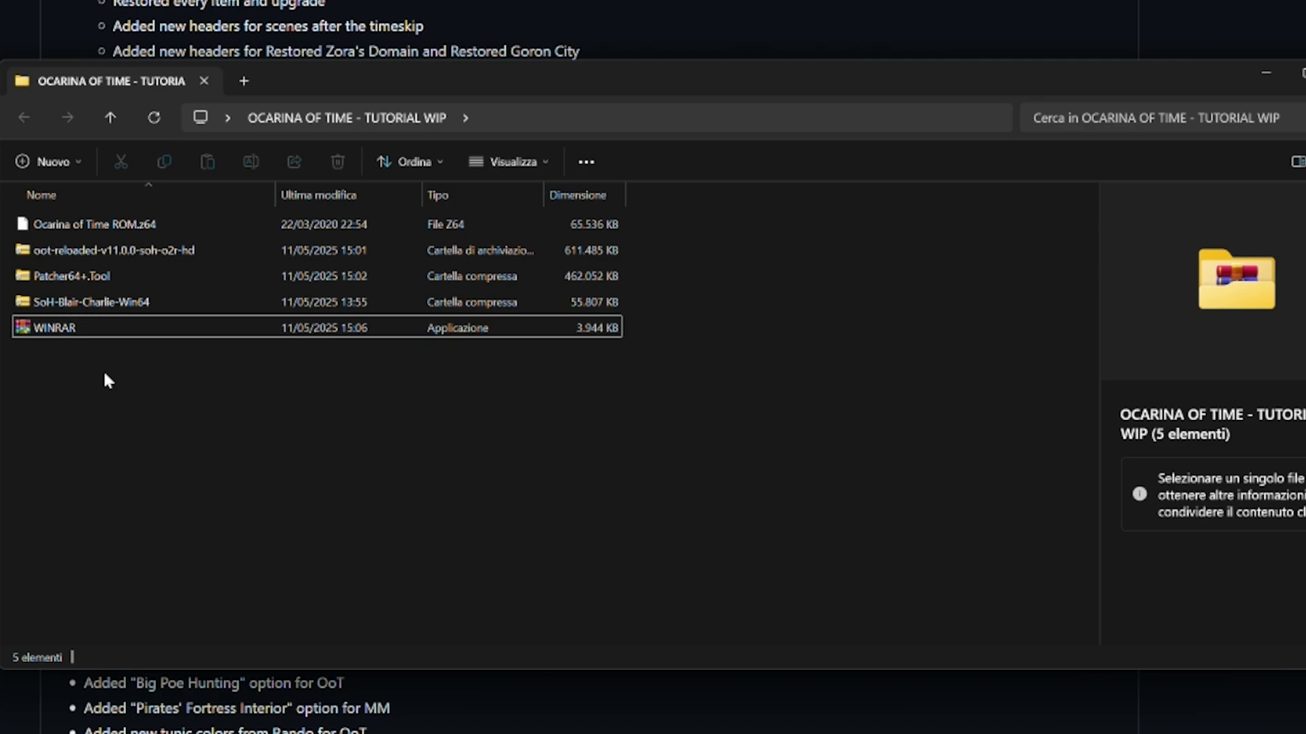
In File Explorer, check the ROM, texture pack, Patcher64+ Tool, SoH and WinRAR files in the OCARINA OF TIME - TUTORIAL WIP folder.
{"action": "left_click", "coordinate": [180, 229]}
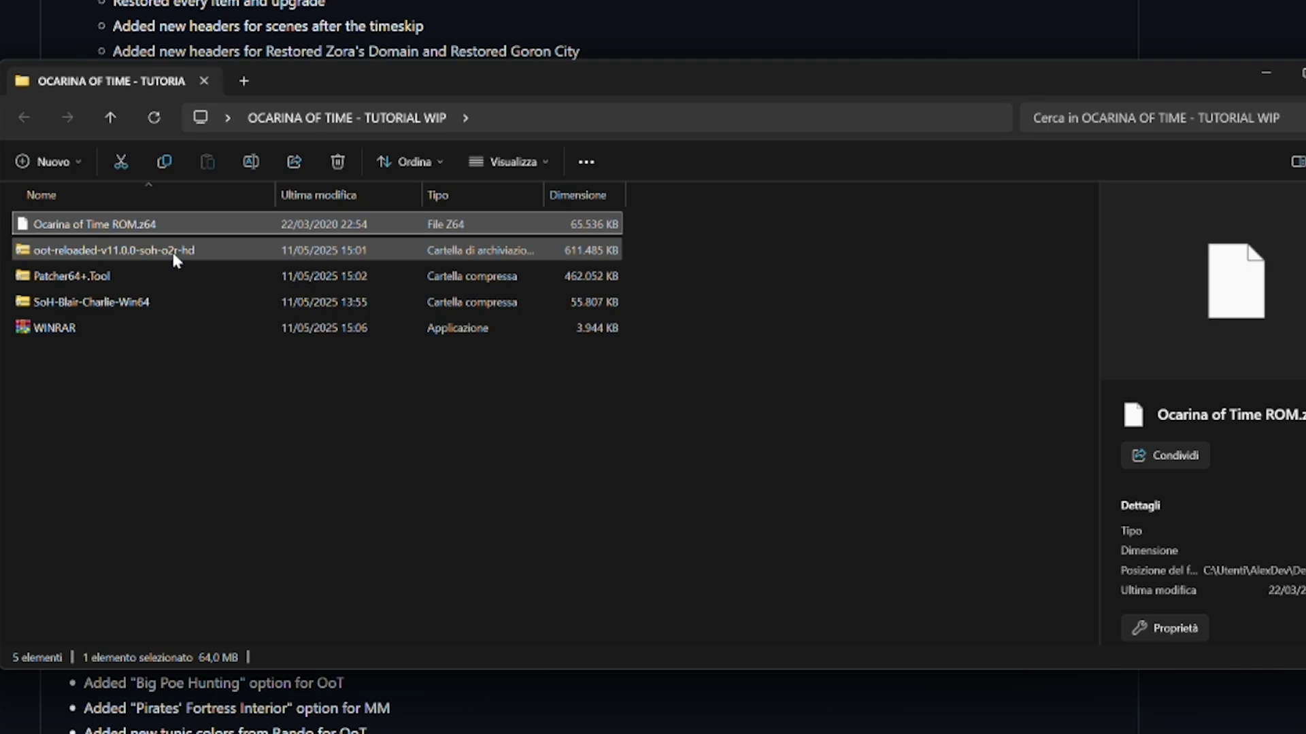
{"action": "left_click", "coordinate": [176, 252]}
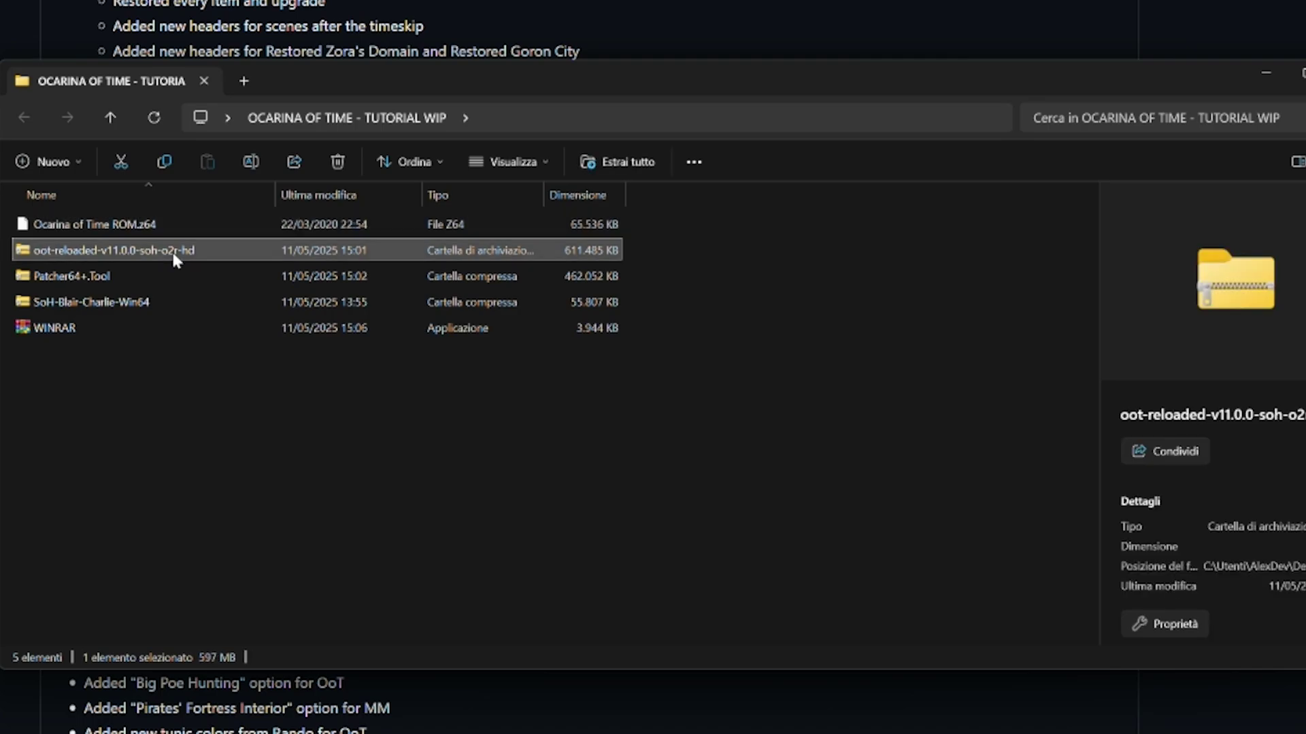
{"action": "left_click", "coordinate": [204, 276]}
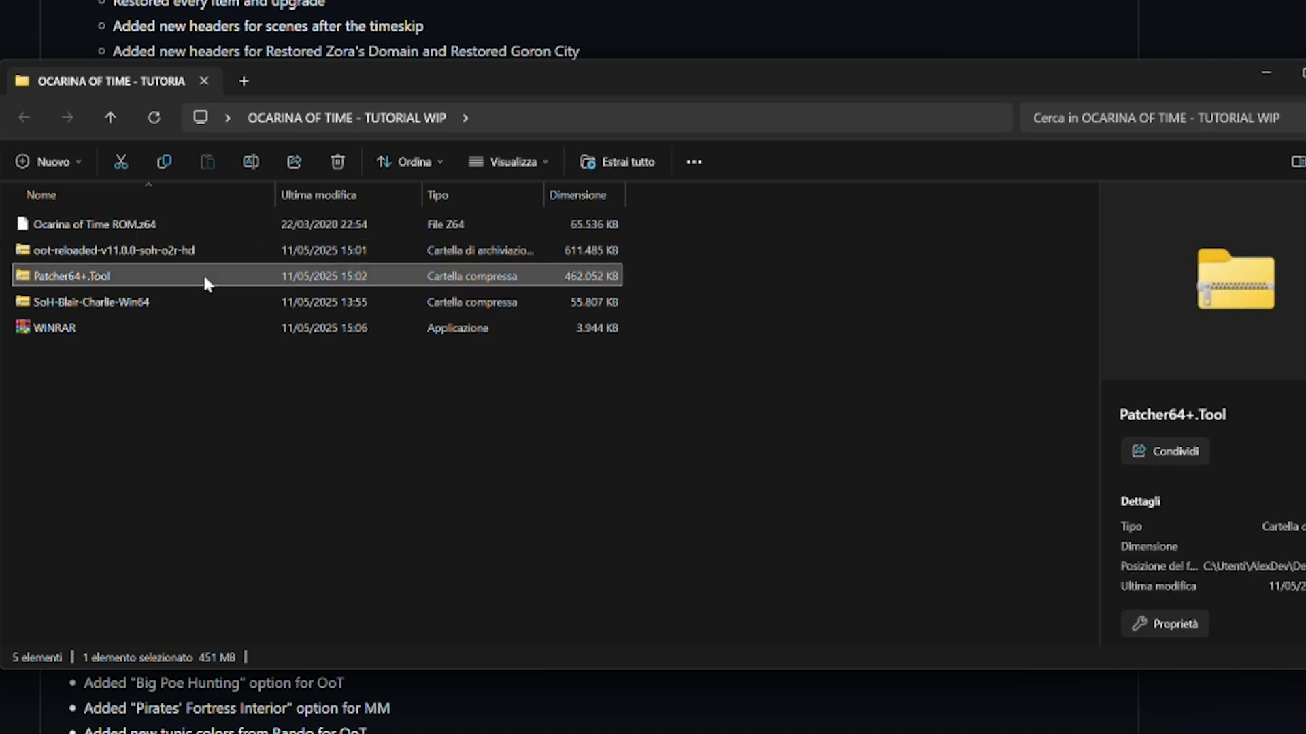
{"action": "left_click", "coordinate": [156, 303]}
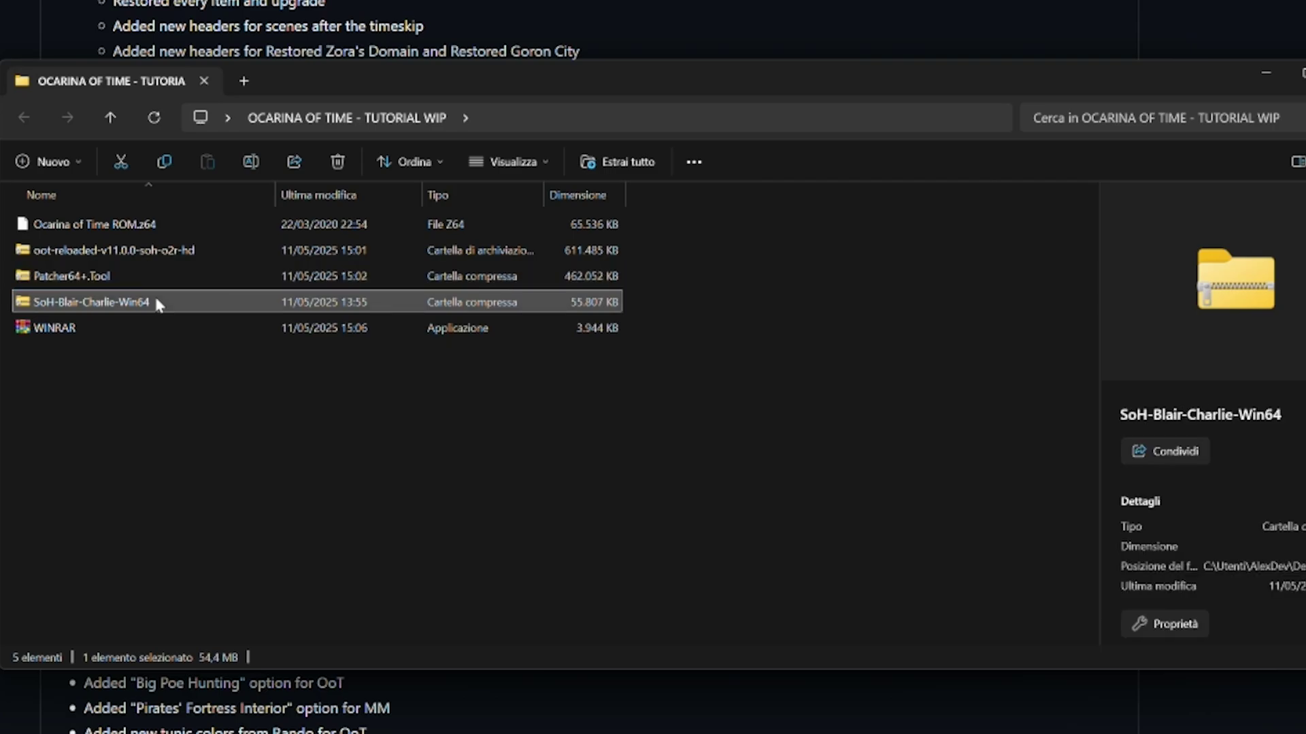
{"action": "left_click", "coordinate": [129, 327]}
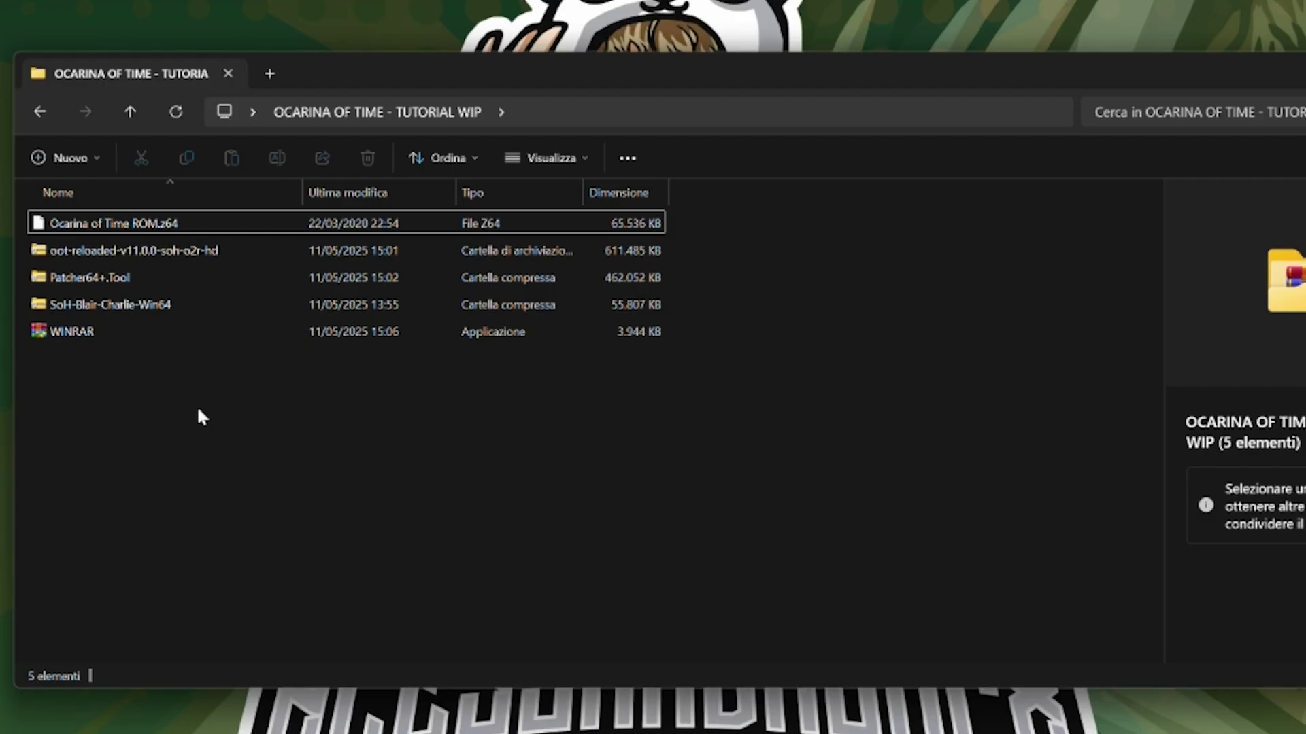
Extract the oot-reloaded-v11.0.0-soh-o2r-hd archive into its own folder beside the archive.
{"action": "left_click", "coordinate": [174, 244]}
{"action": "right_click", "coordinate": [174, 250]}
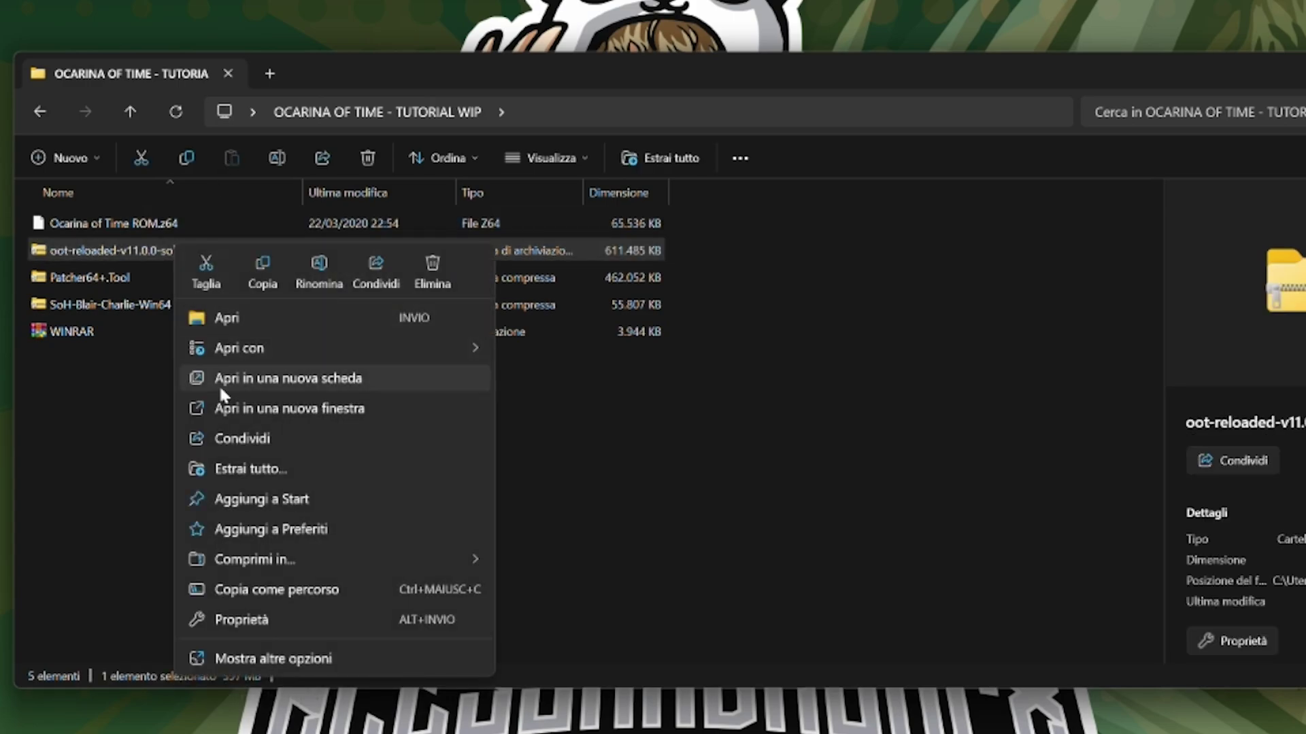
{"action": "left_click", "coordinate": [257, 475]}
{"action": "left_click", "coordinate": [789, 553]}
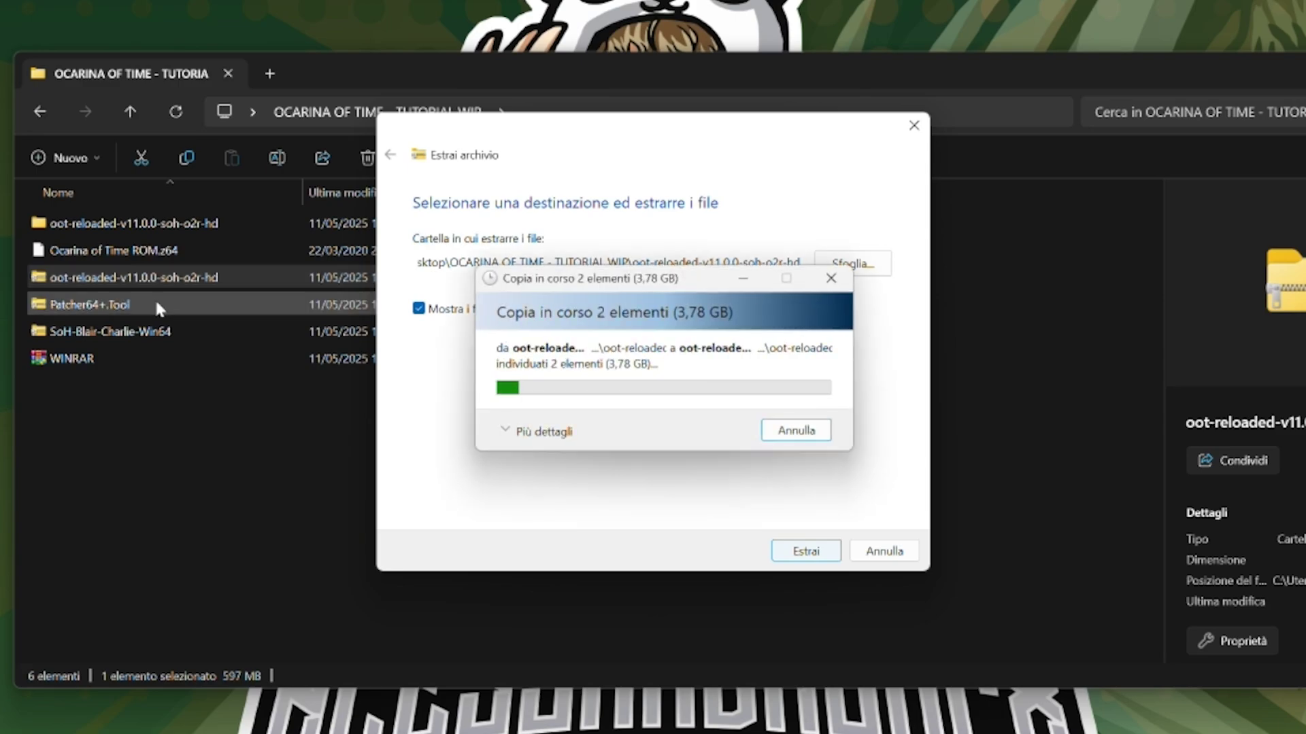
Extract the Patcher64+.Tool and SoH-Blair-Charlie-Win64 archives into their own folders.
{"action": "right_click", "coordinate": [157, 302]}
{"action": "left_click", "coordinate": [95, 303]}
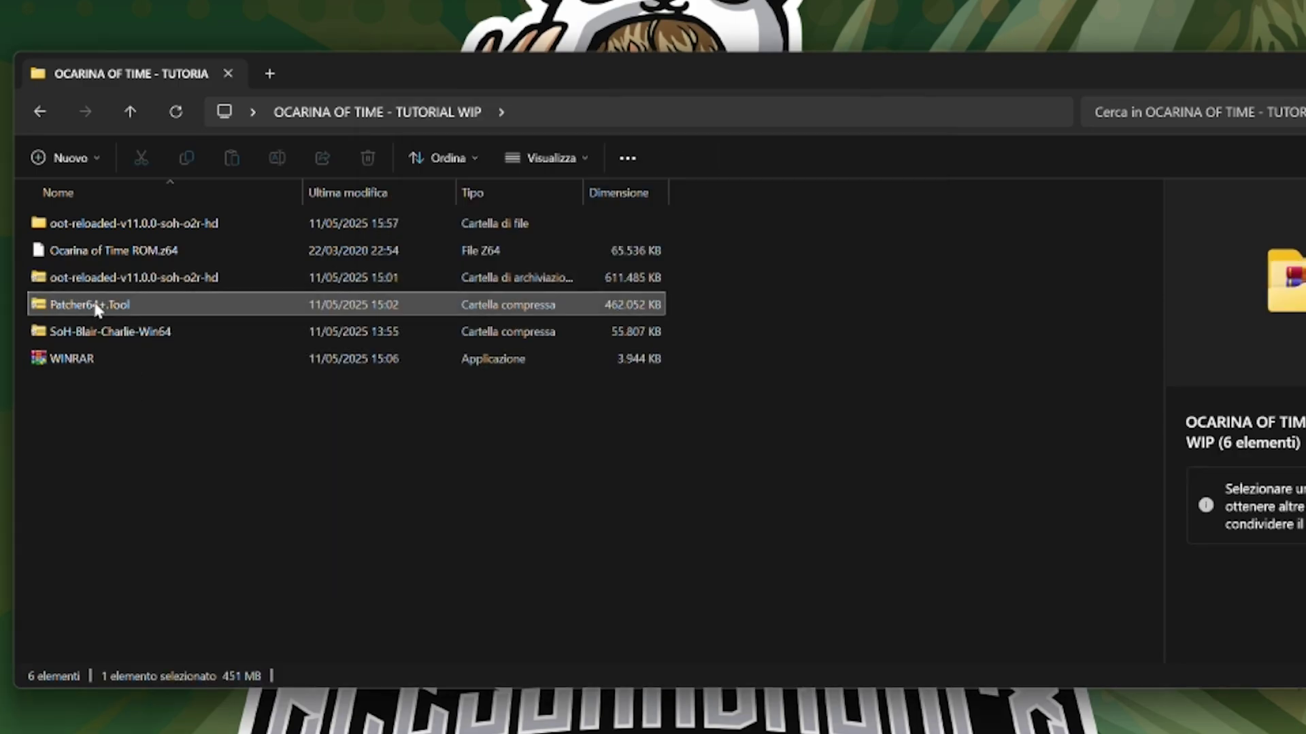
{"action": "right_click", "coordinate": [92, 301]}
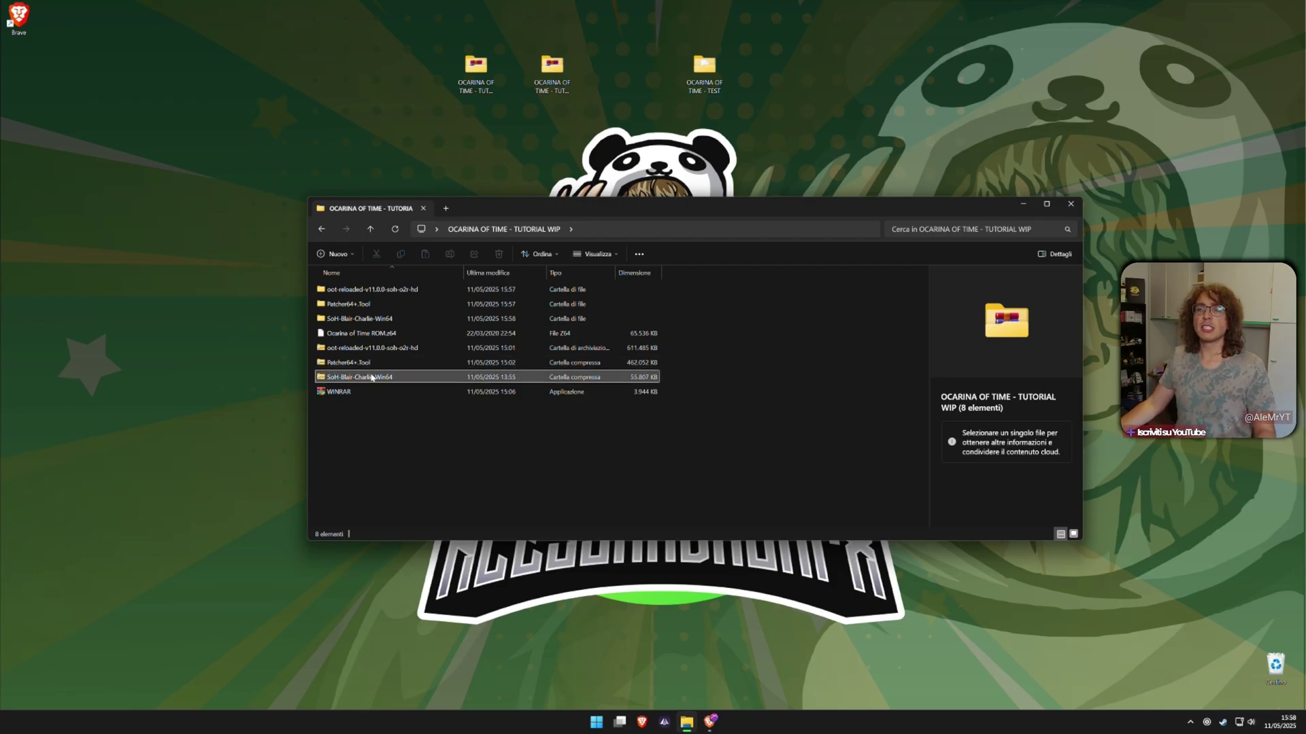
Delete the three compressed archives for oot-reloaded, Patcher64+.Tool and SoH-Blair-Charlie-Win64, keeping the extracted folders.
{"action": "left_click", "coordinate": [360, 376]}
{"action": "key", "text": "shift+Up"}
{"action": "key", "text": "shift+Up"}
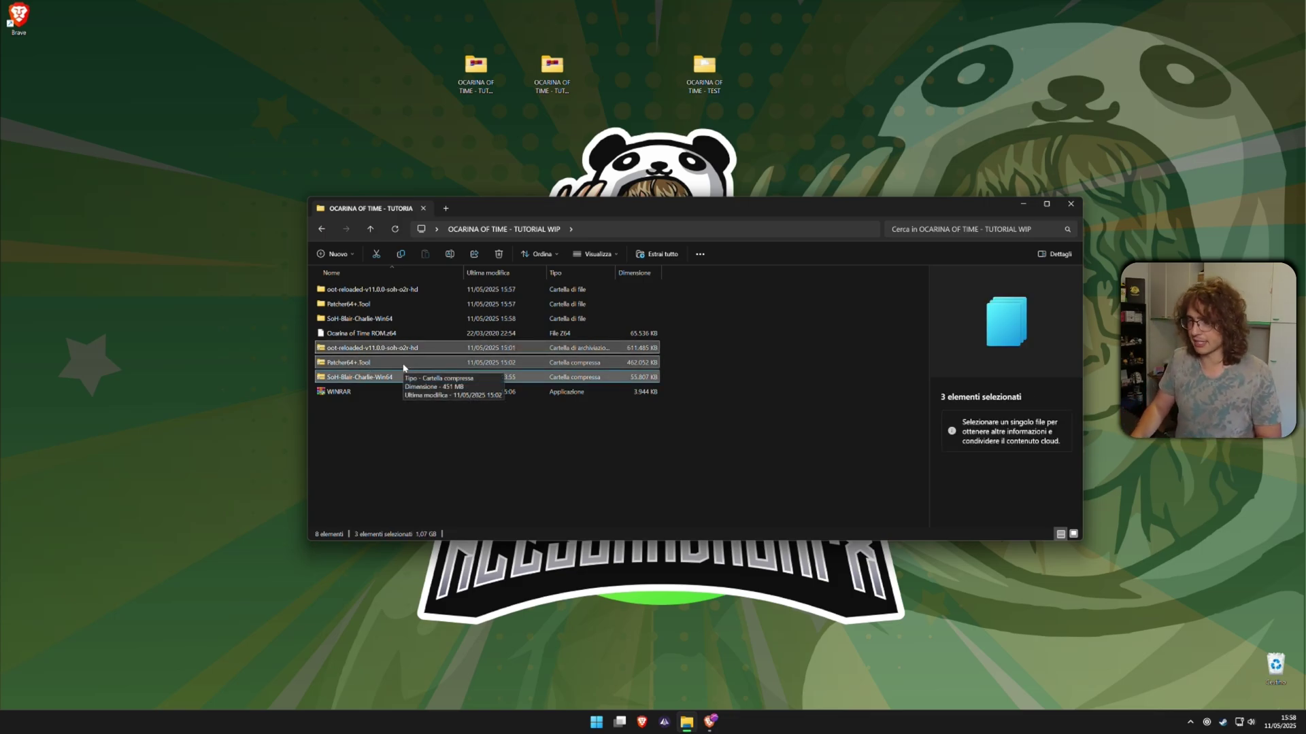
{"action": "key", "text": "Delete"}
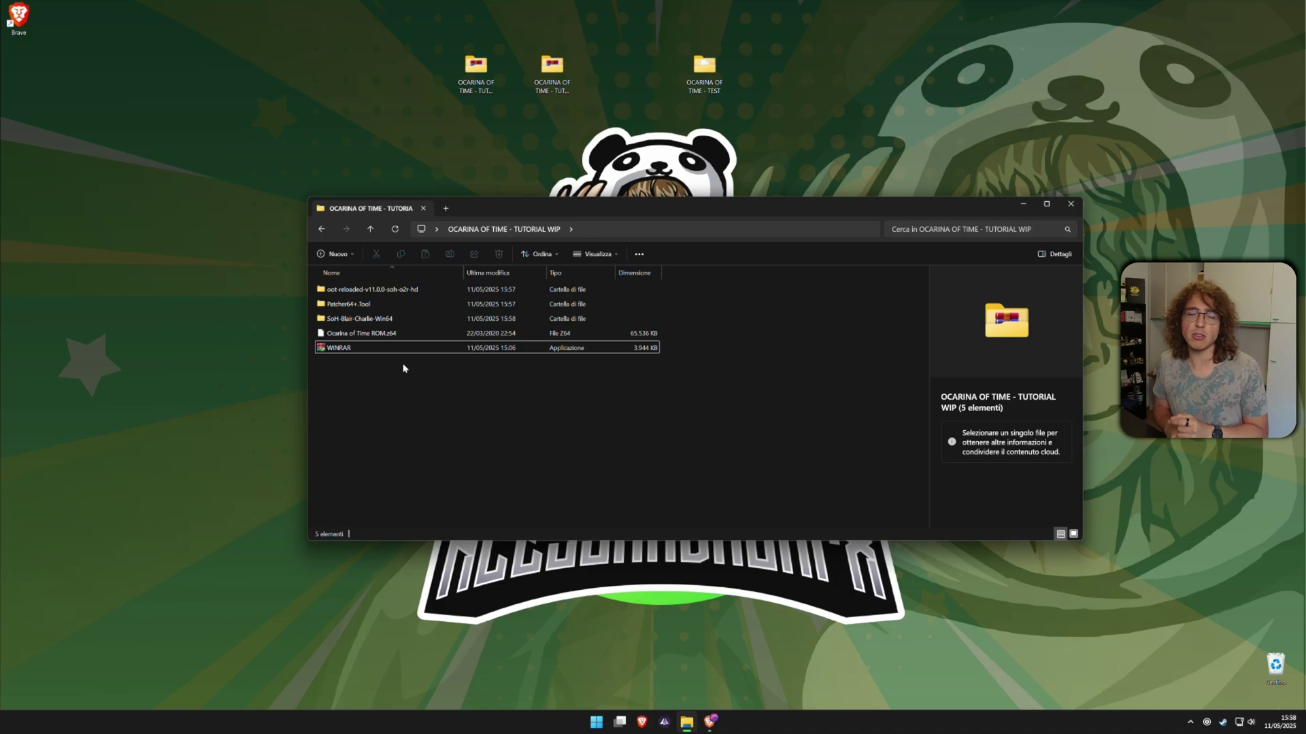
Rename the SoH-Blair-Charlie-Win64 folder as Ship of Harkinian.
{"action": "left_click", "coordinate": [382, 291]}
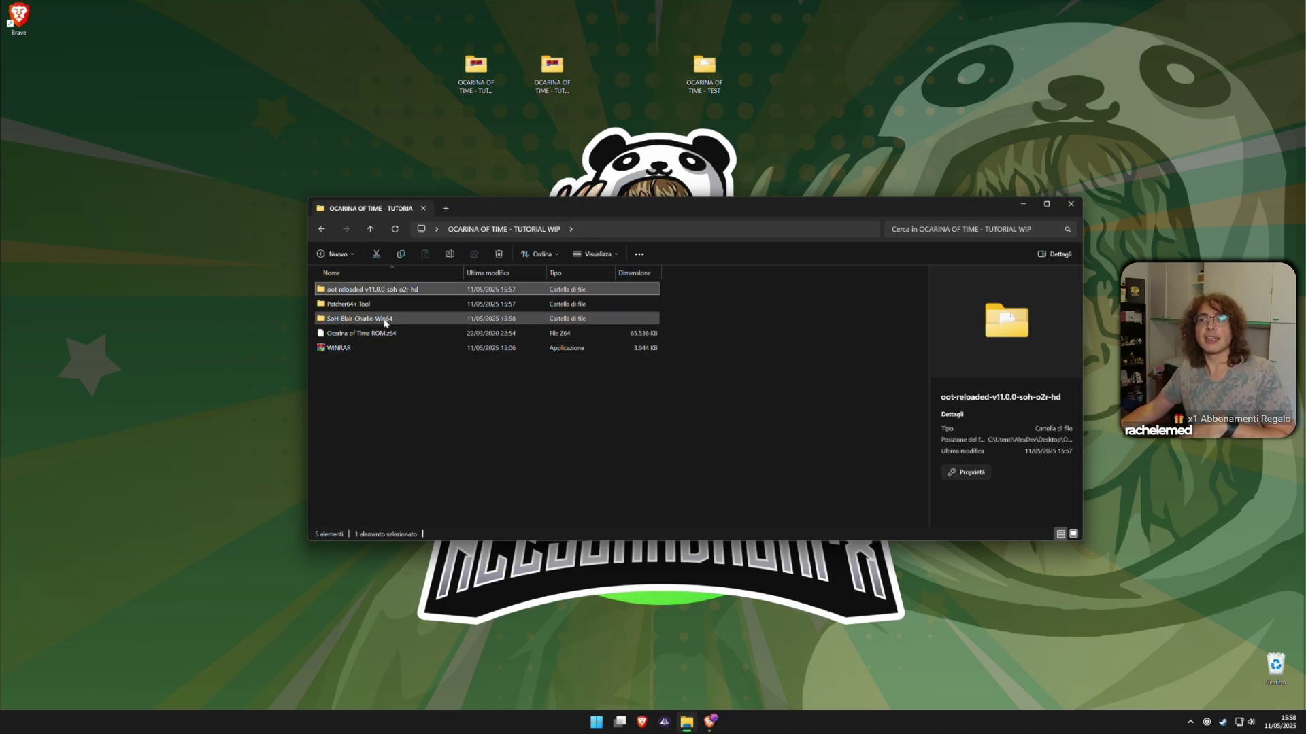
{"action": "left_click", "coordinate": [384, 320]}
{"action": "right_click", "coordinate": [385, 321]}
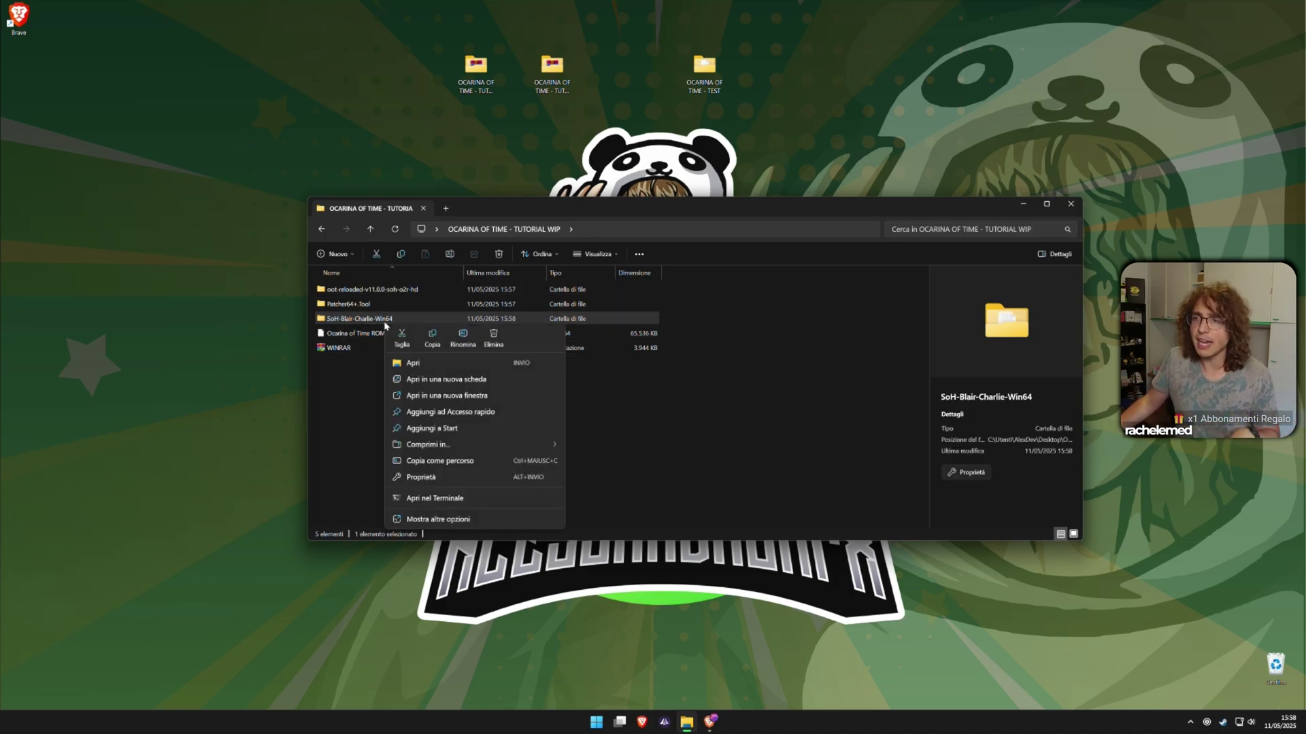
{"action": "left_click", "coordinate": [463, 335]}
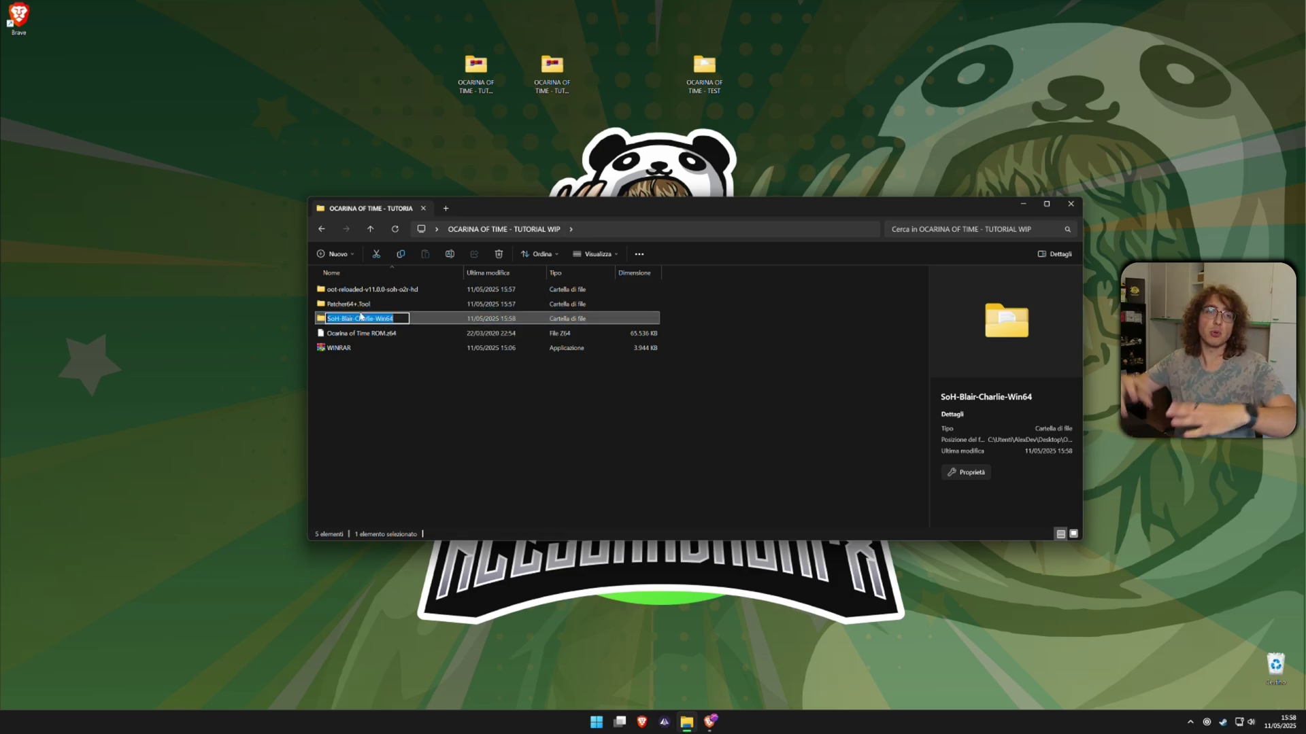
{"action": "type", "text": "Ship of Harkinian"}
{"action": "key", "text": "Return"}
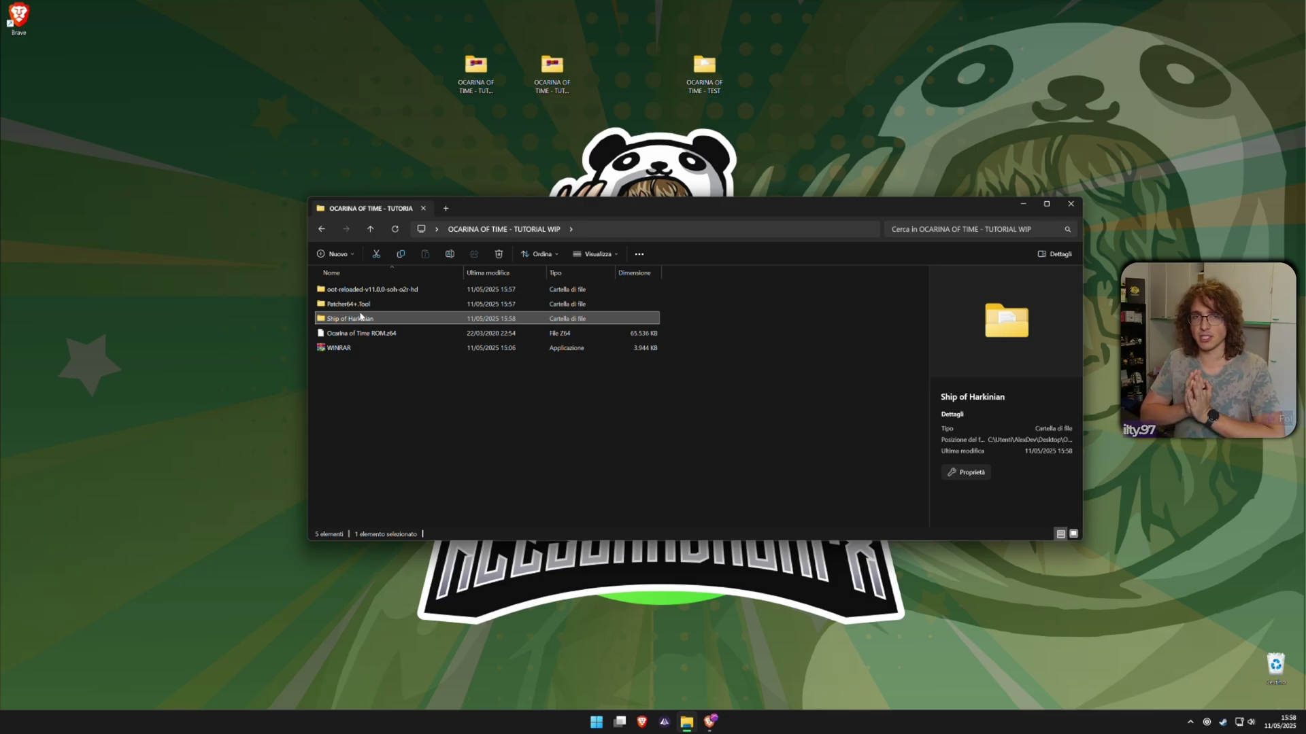
{"action": "left_click", "coordinate": [400, 376]}
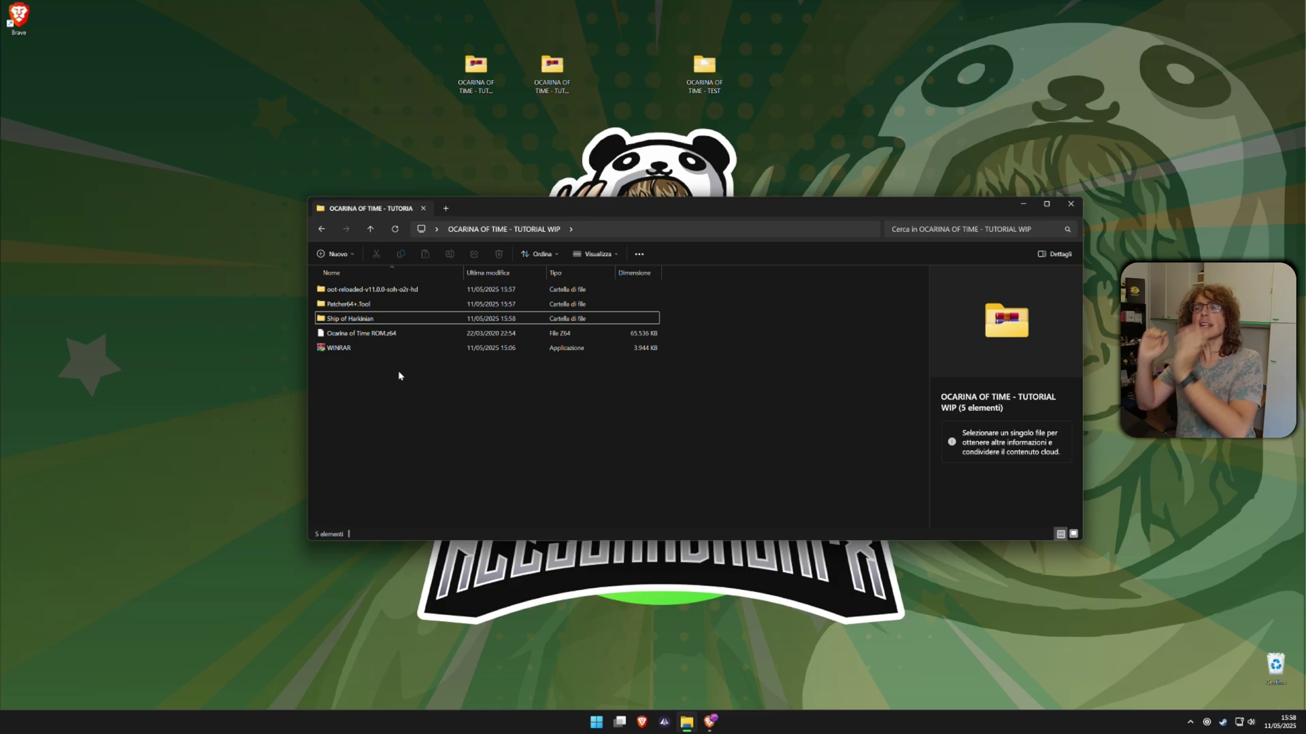
Run Patcher64+ Tool Launcher from the extracted Patcher64+ Tool folder, allowing it through SmartScreen, and decline the update.
{"action": "double_click", "coordinate": [393, 303]}
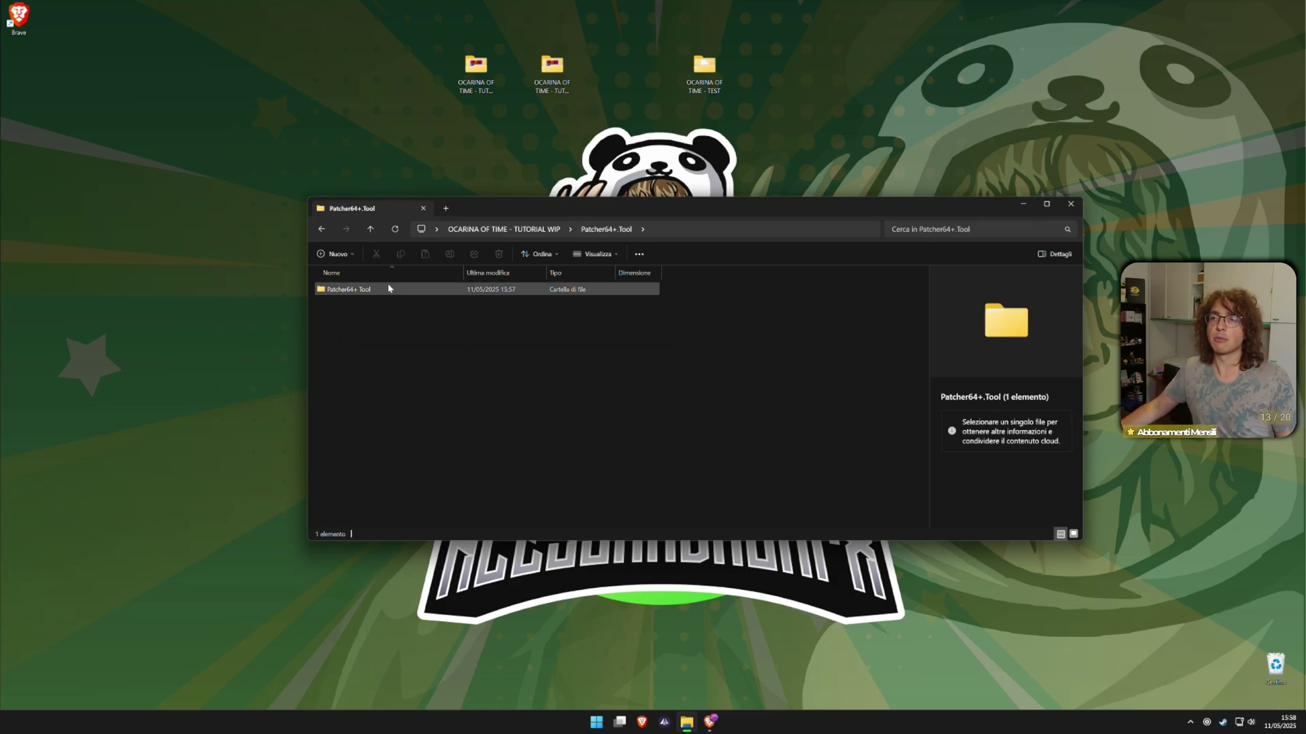
{"action": "double_click", "coordinate": [388, 288]}
{"action": "double_click", "coordinate": [383, 319]}
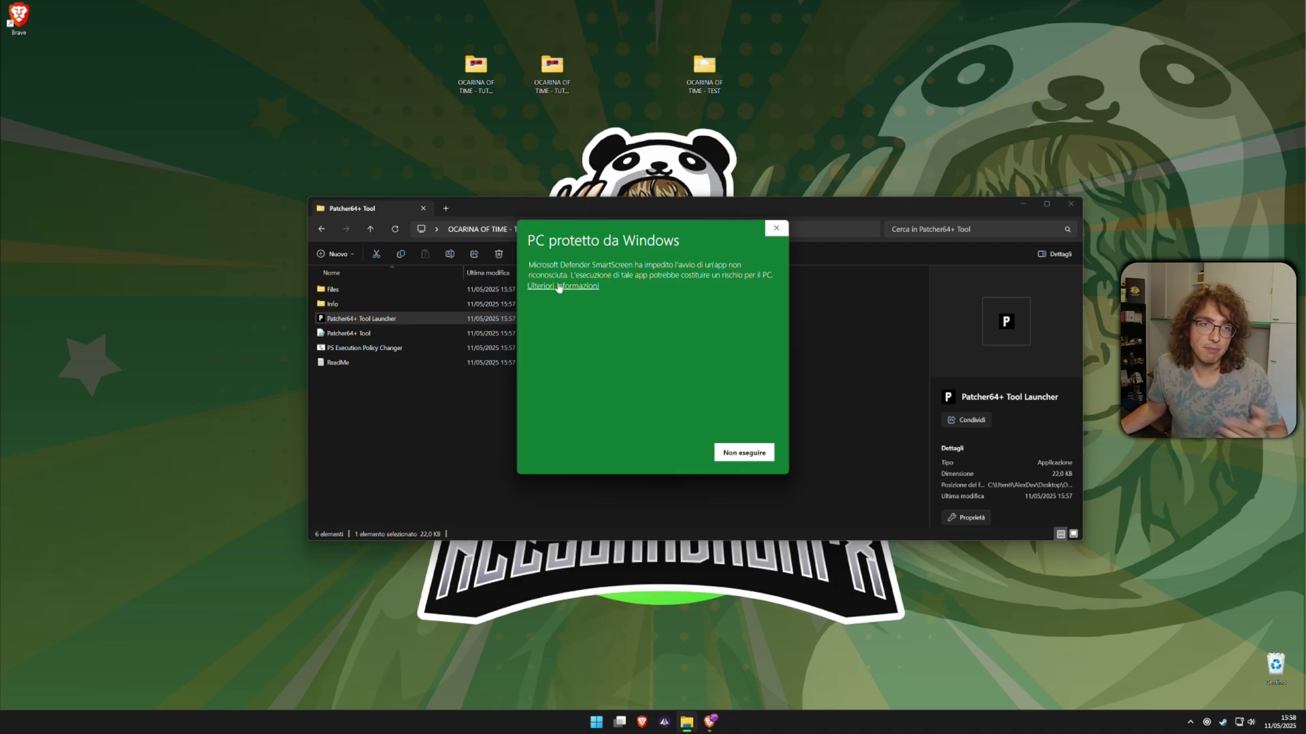
{"action": "left_click", "coordinate": [559, 286]}
{"action": "left_click", "coordinate": [665, 453]}
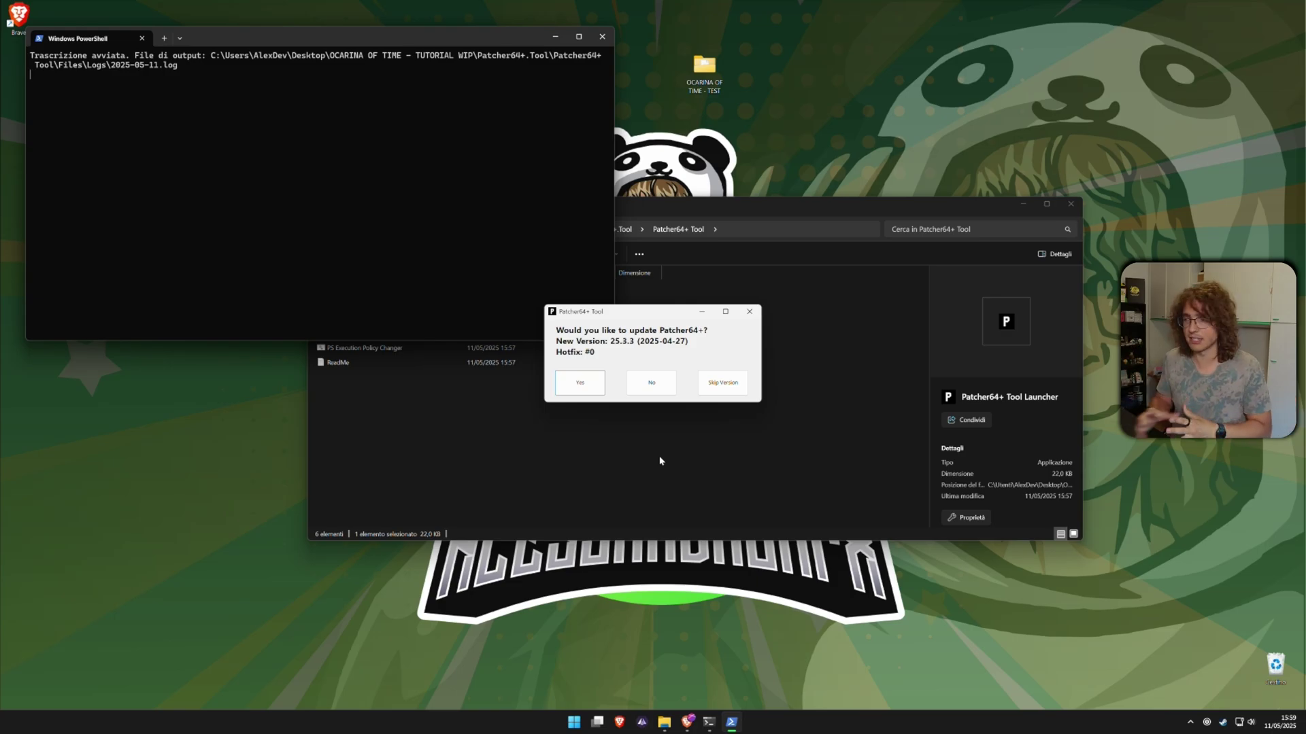
{"action": "left_click", "coordinate": [651, 382]}
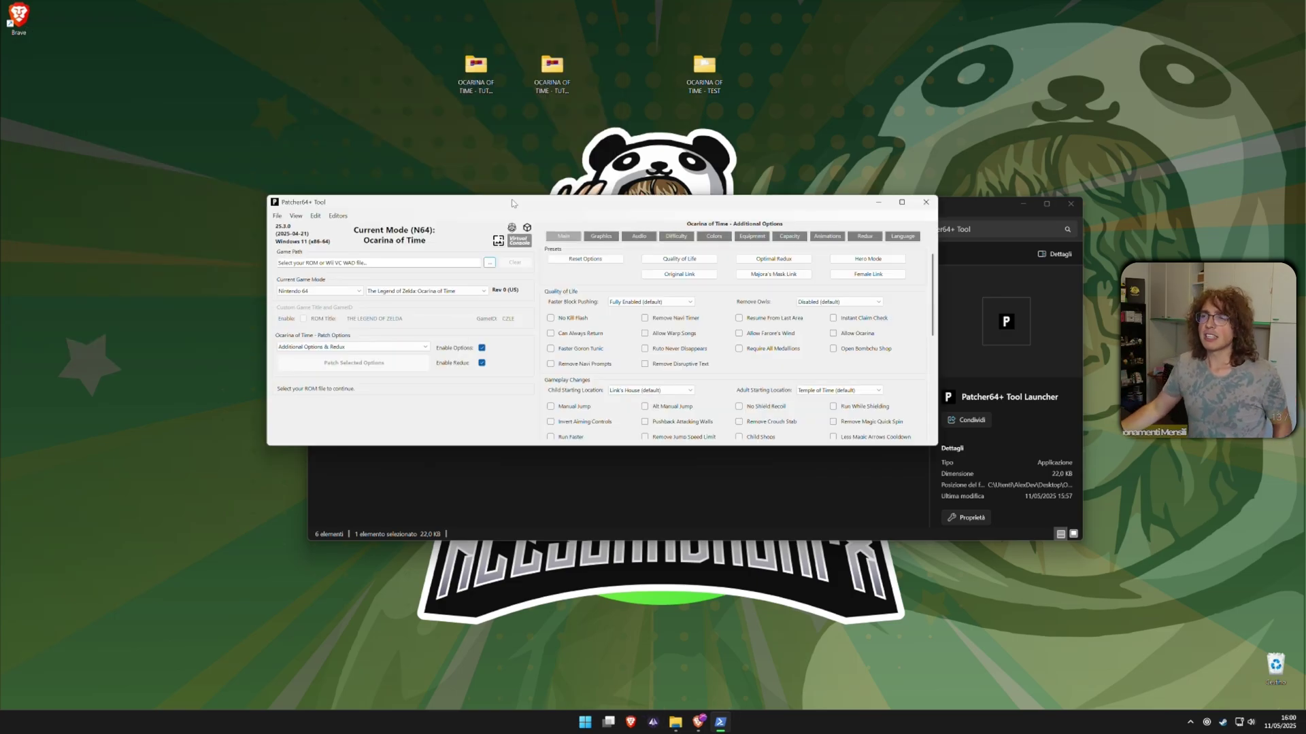
Load Ocarina of Time ROM.z64 from the OCARINA OF TIME - TUTORIAL WIP folder as the game to patch.
{"action": "left_click_drag", "start_coordinate": [513, 204], "coordinate": [551, 197]}
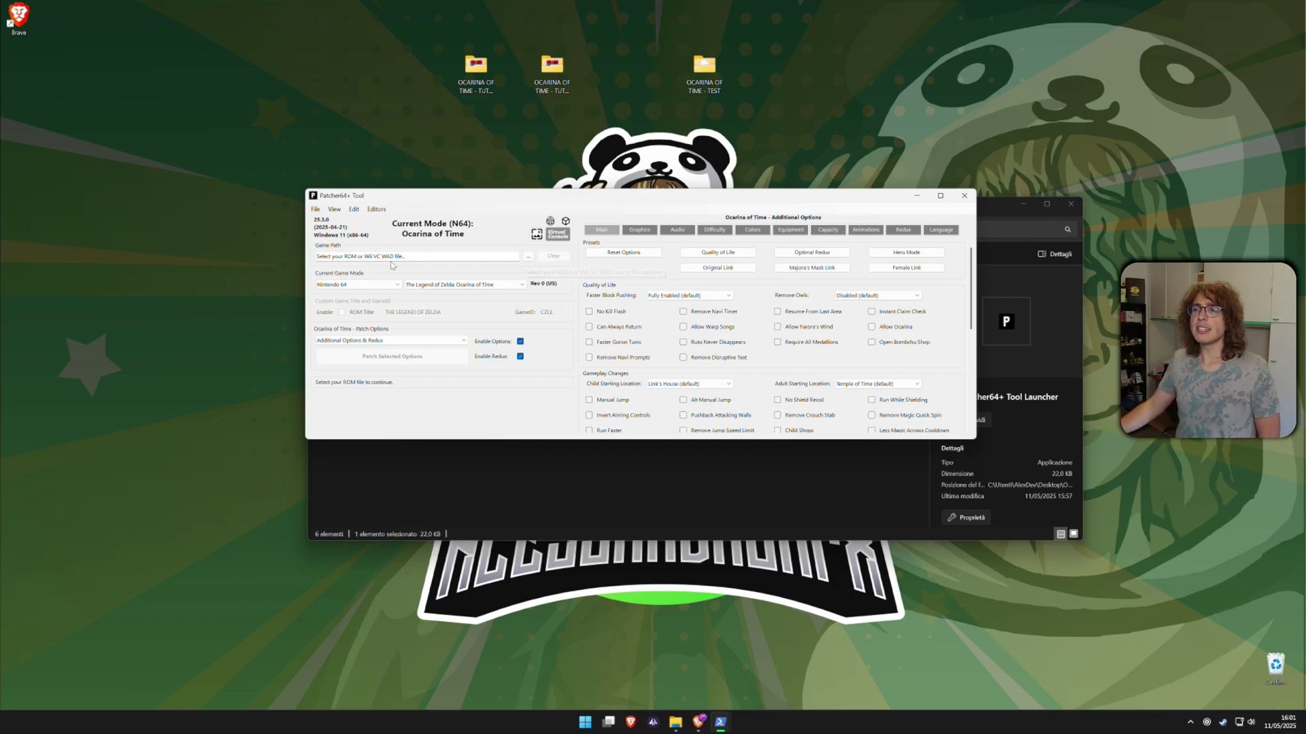
{"action": "left_click", "coordinate": [528, 257]}
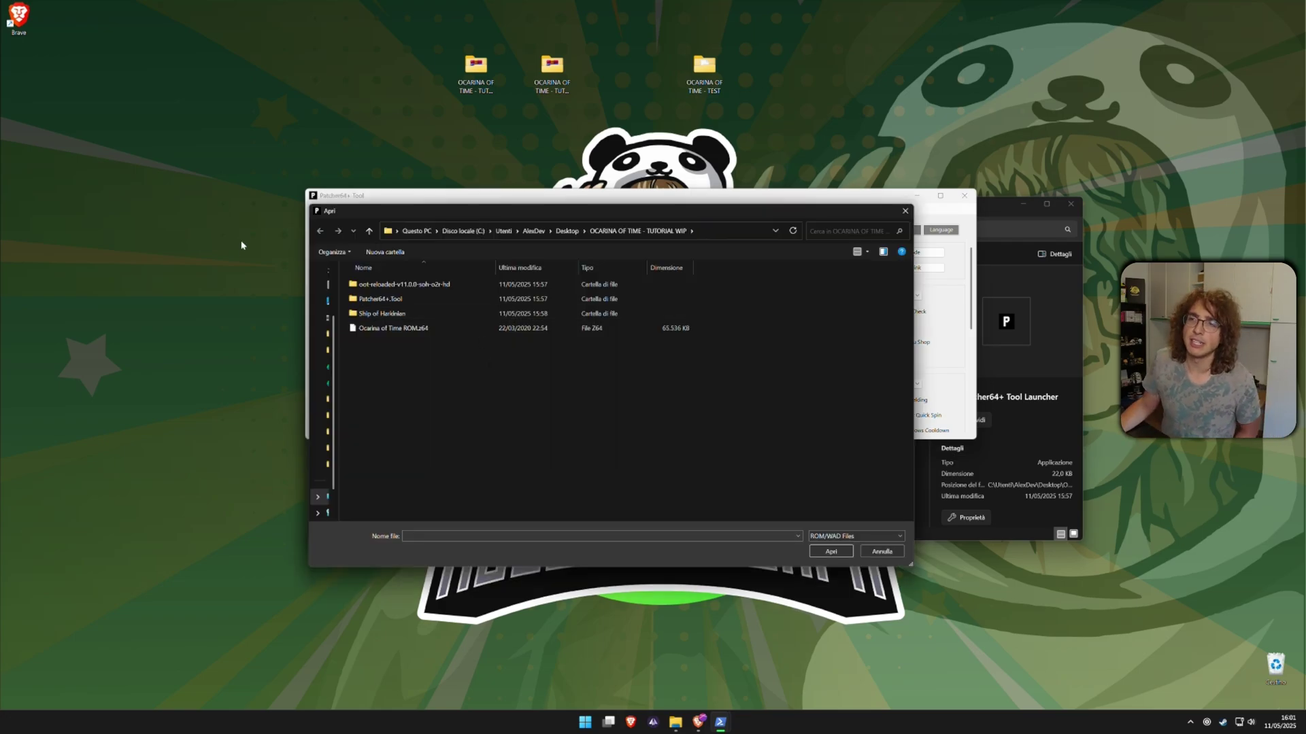
{"action": "left_click", "coordinate": [395, 329]}
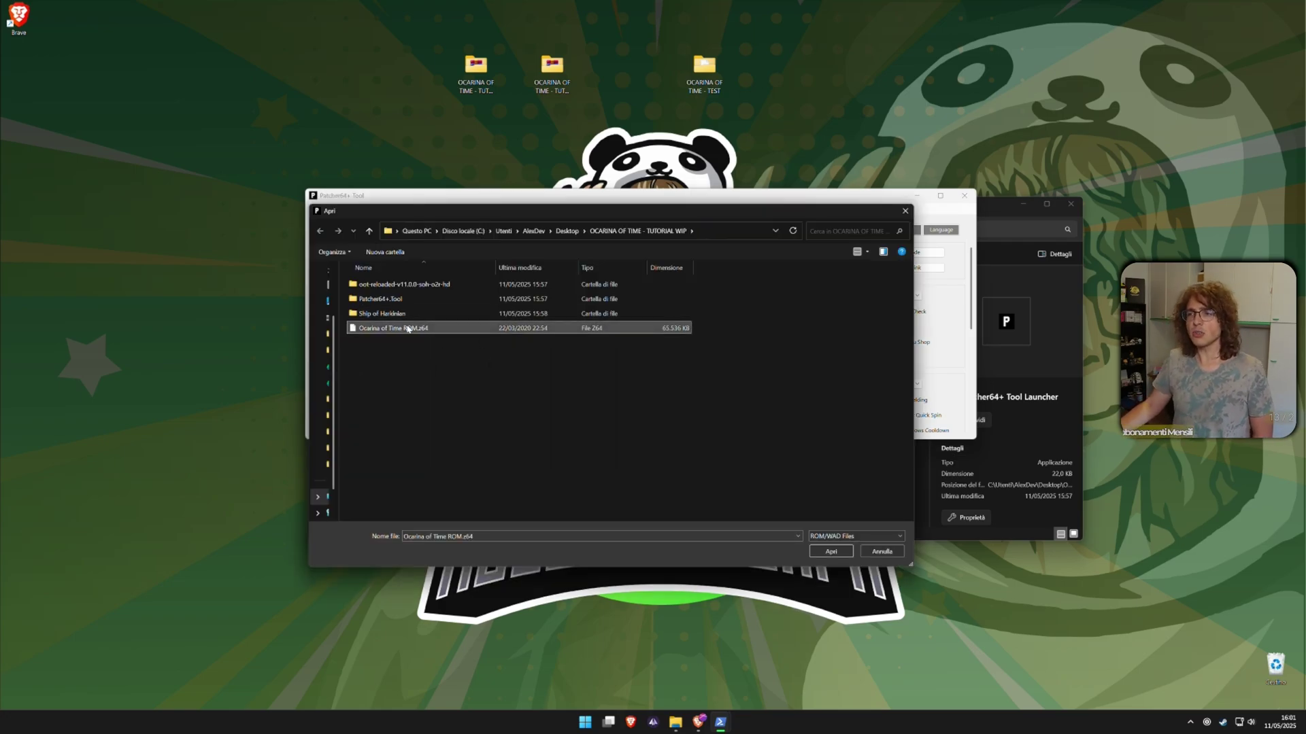
{"action": "left_click", "coordinate": [831, 551]}
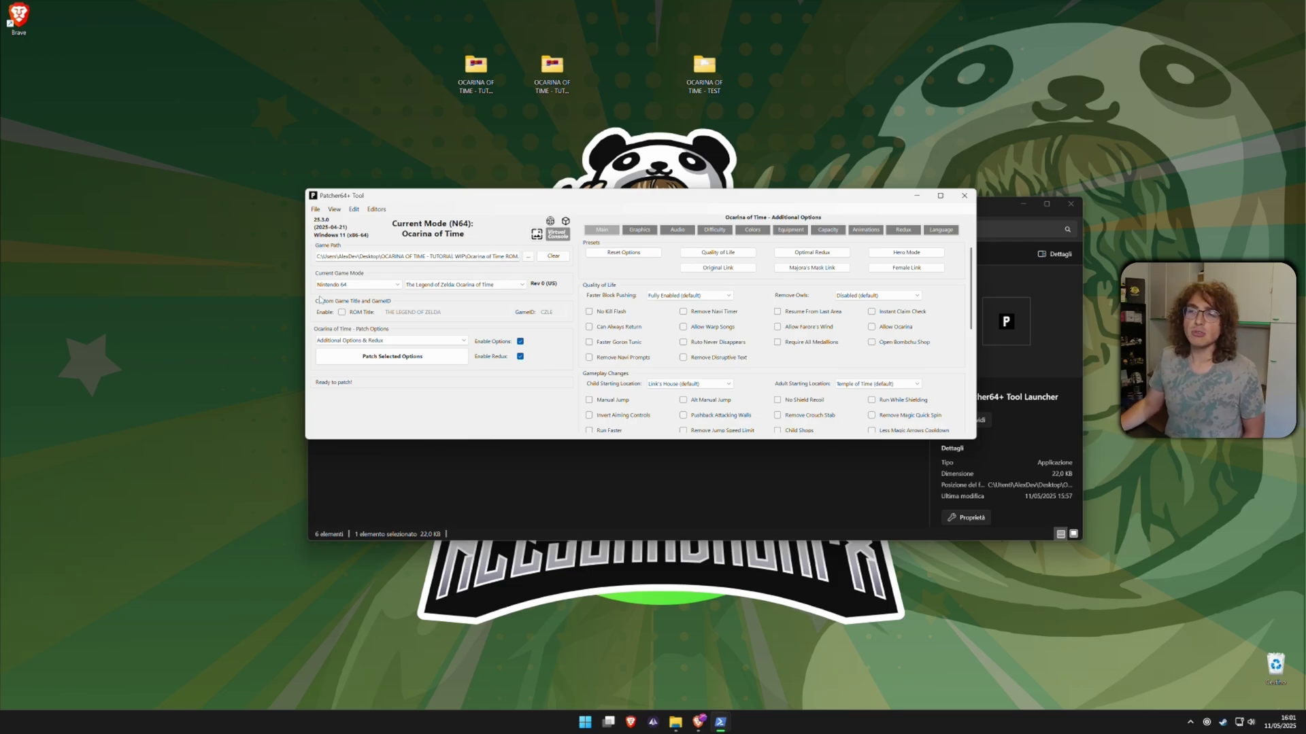
{"action": "left_click", "coordinate": [357, 285]}
{"action": "left_click", "coordinate": [340, 294]}
{"action": "left_click", "coordinate": [462, 284]}
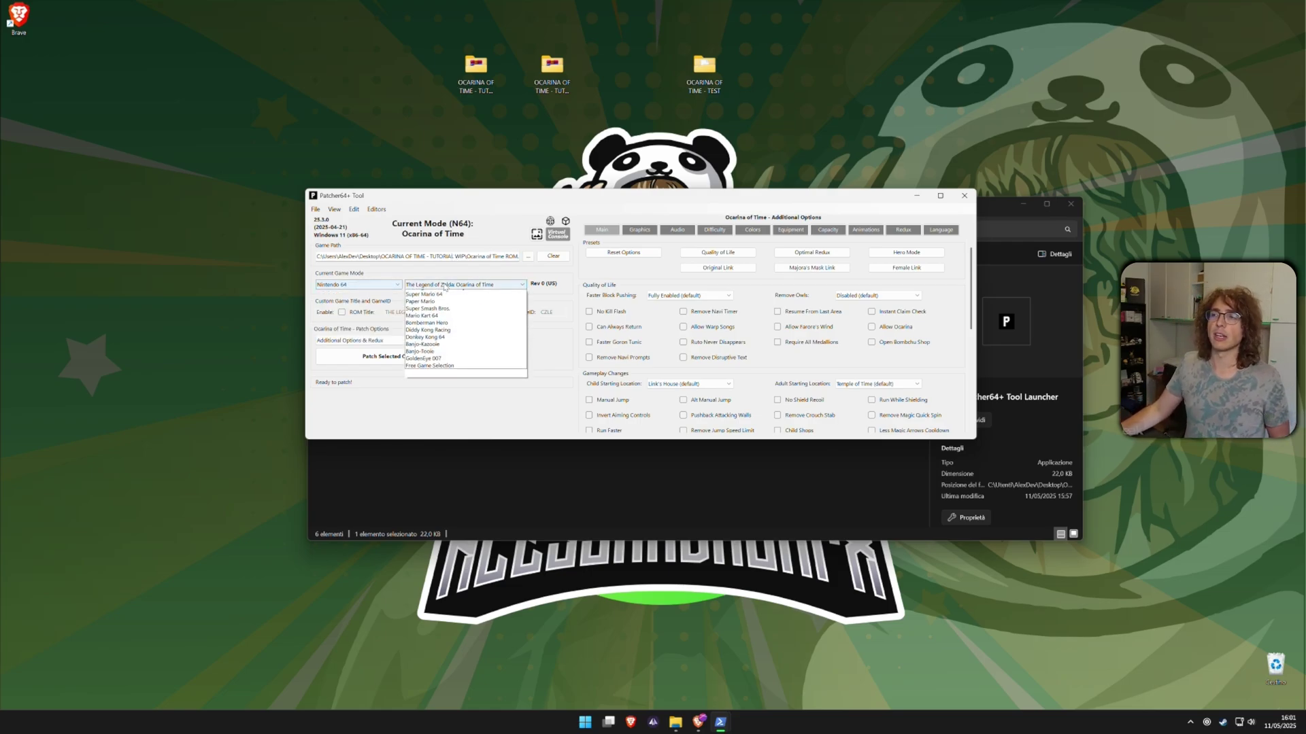
{"action": "left_click", "coordinate": [442, 276]}
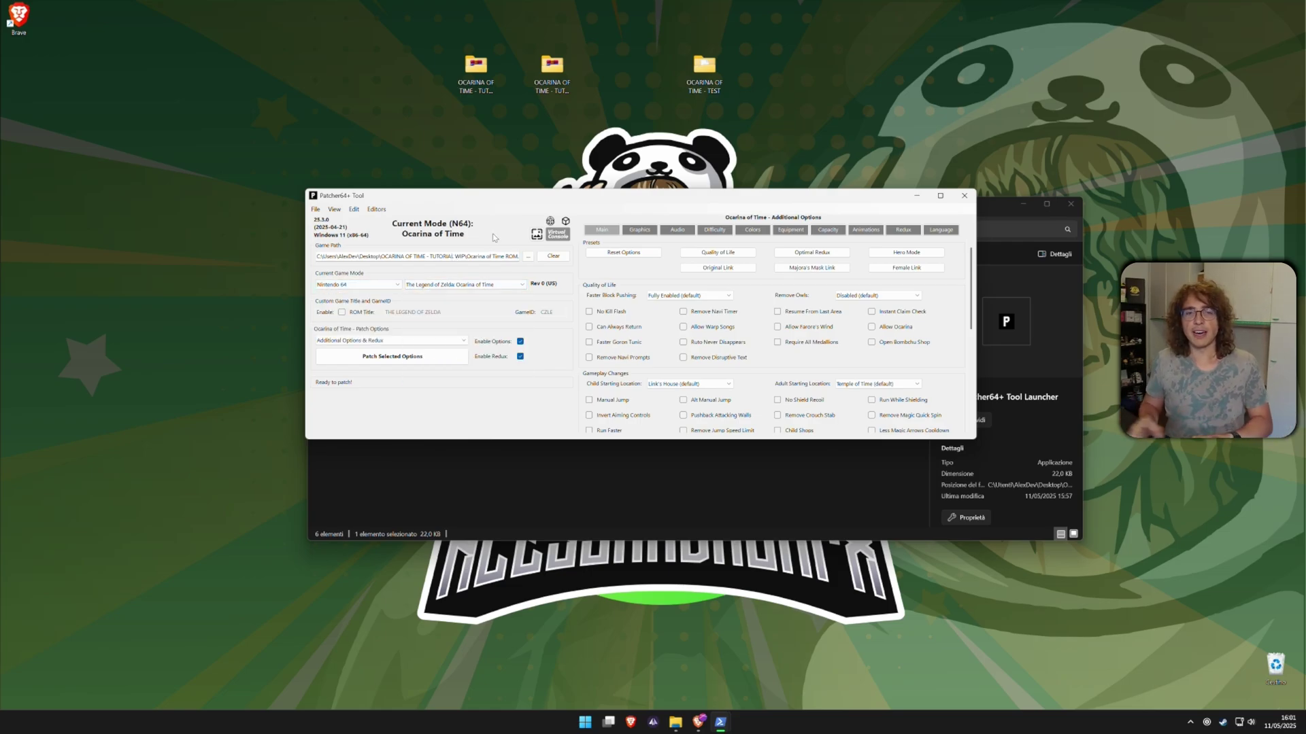
Set the dialogue language to Italian and patch the loaded Ocarina of Time ROM with the selected options.
{"action": "left_click", "coordinate": [942, 230]}
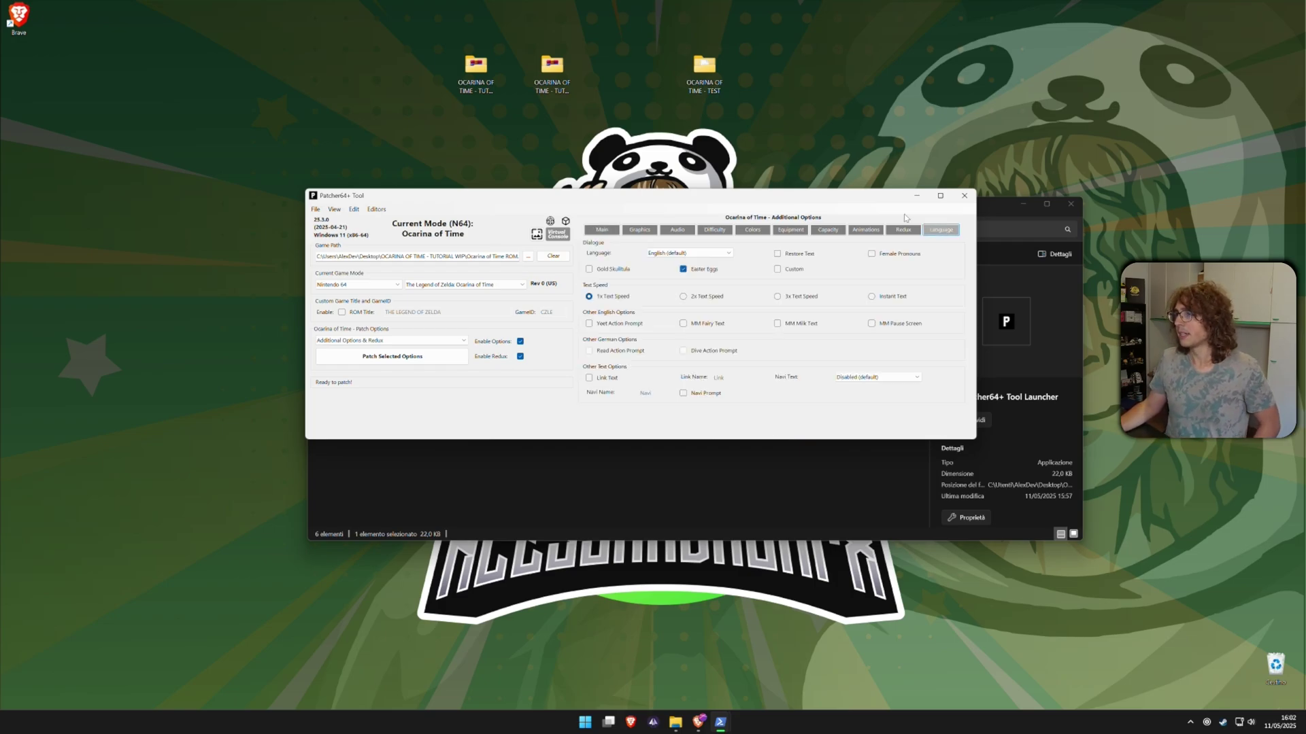
{"action": "left_click", "coordinate": [708, 254]}
{"action": "left_click", "coordinate": [667, 301]}
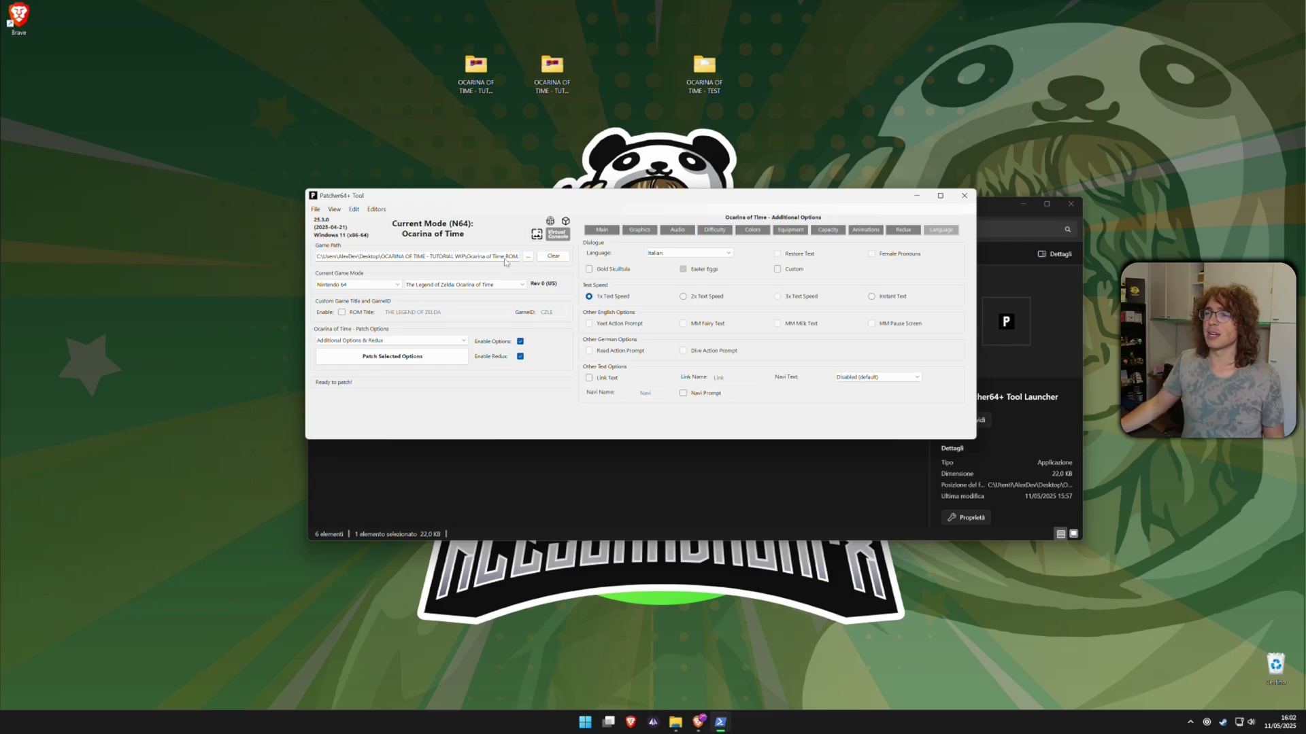
{"action": "left_click", "coordinate": [406, 358]}
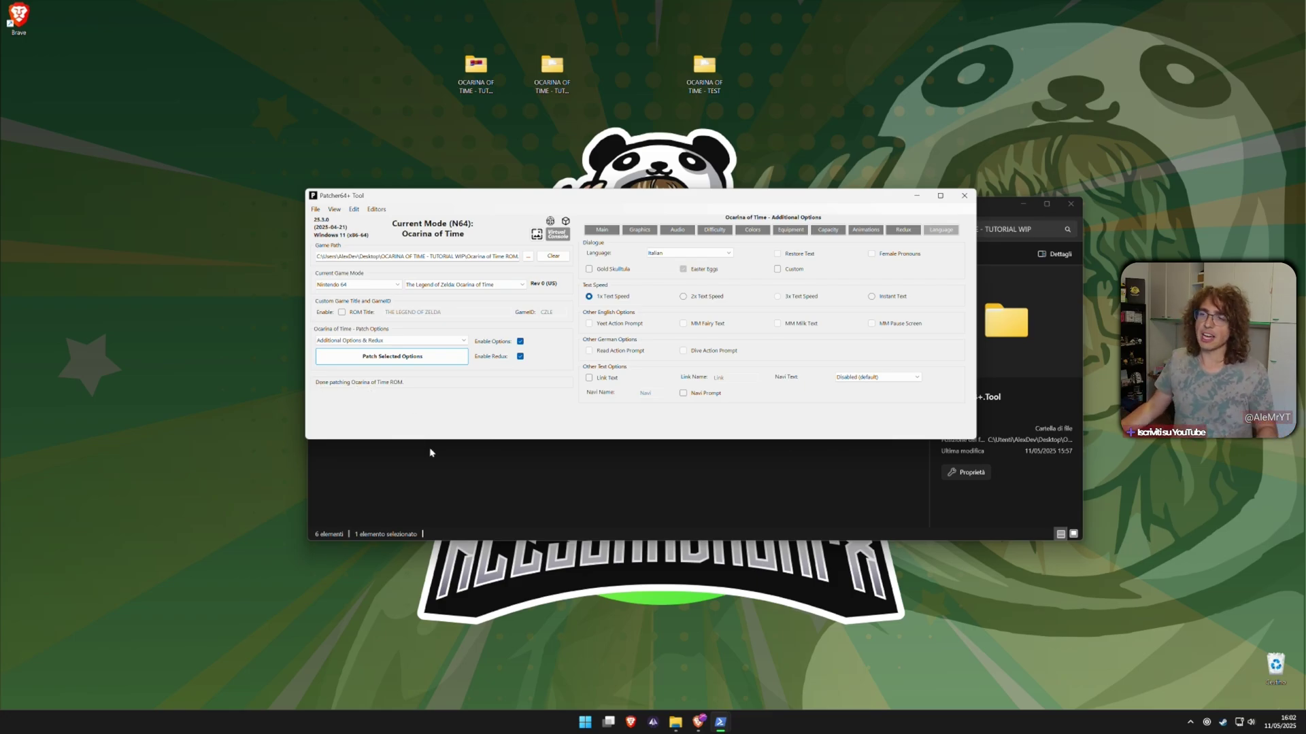
Delete Ocarina of Time ROM_redux_it_patched.z64 from the tutorial folder, keeping the original Ocarina of Time ROM.z64.
{"action": "left_click", "coordinate": [449, 478]}
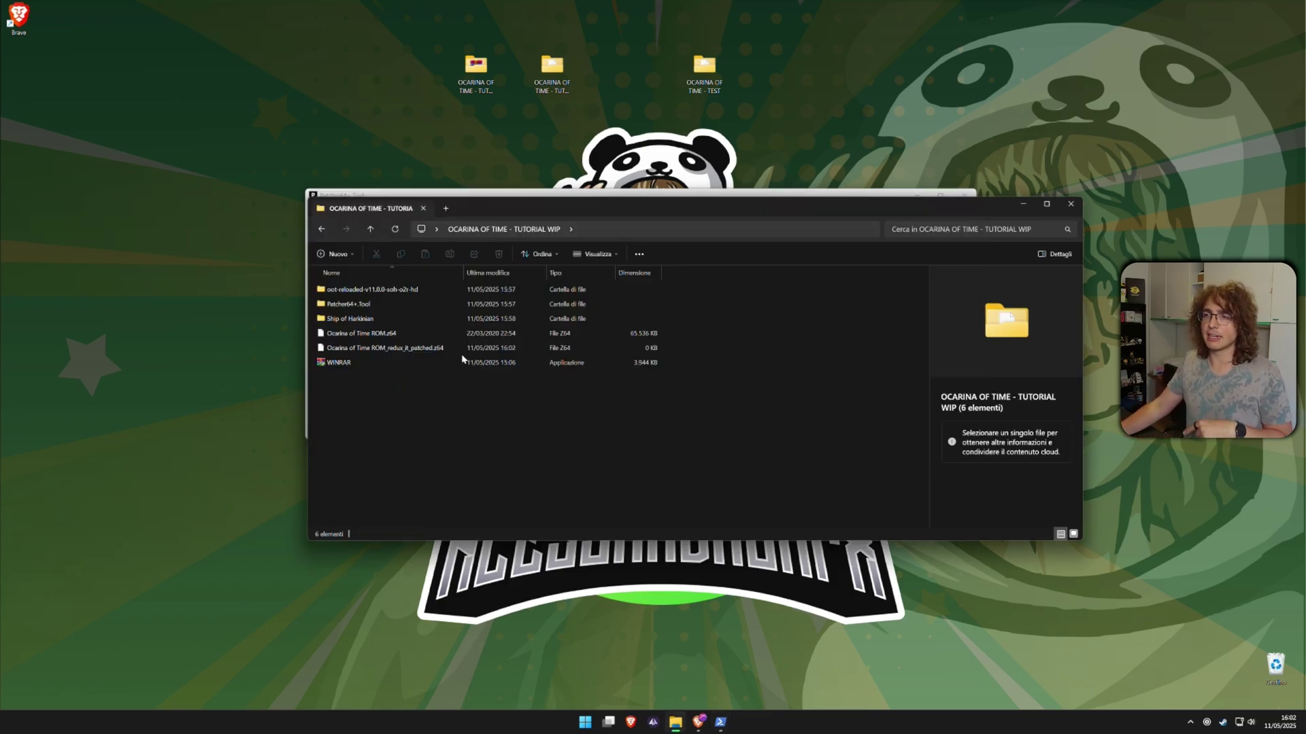
{"action": "left_click", "coordinate": [415, 333]}
{"action": "left_click", "coordinate": [435, 348]}
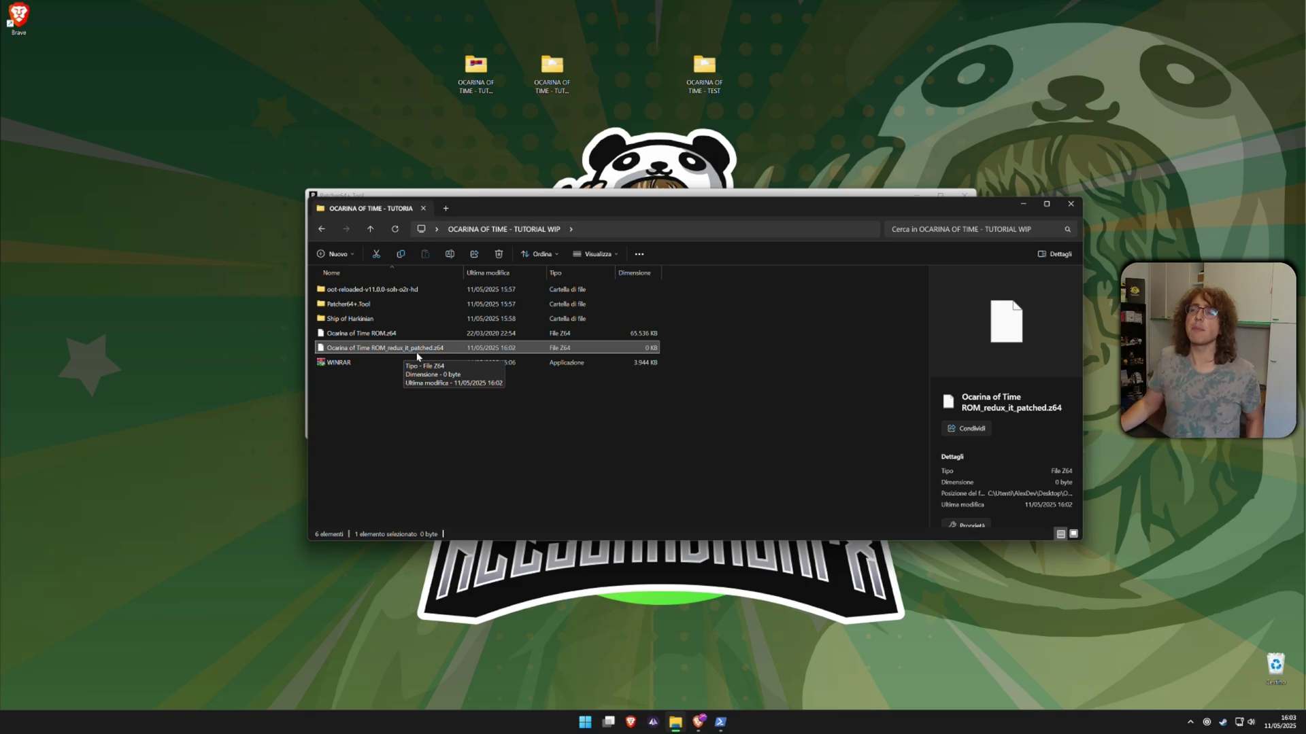
{"action": "left_click", "coordinate": [405, 336]}
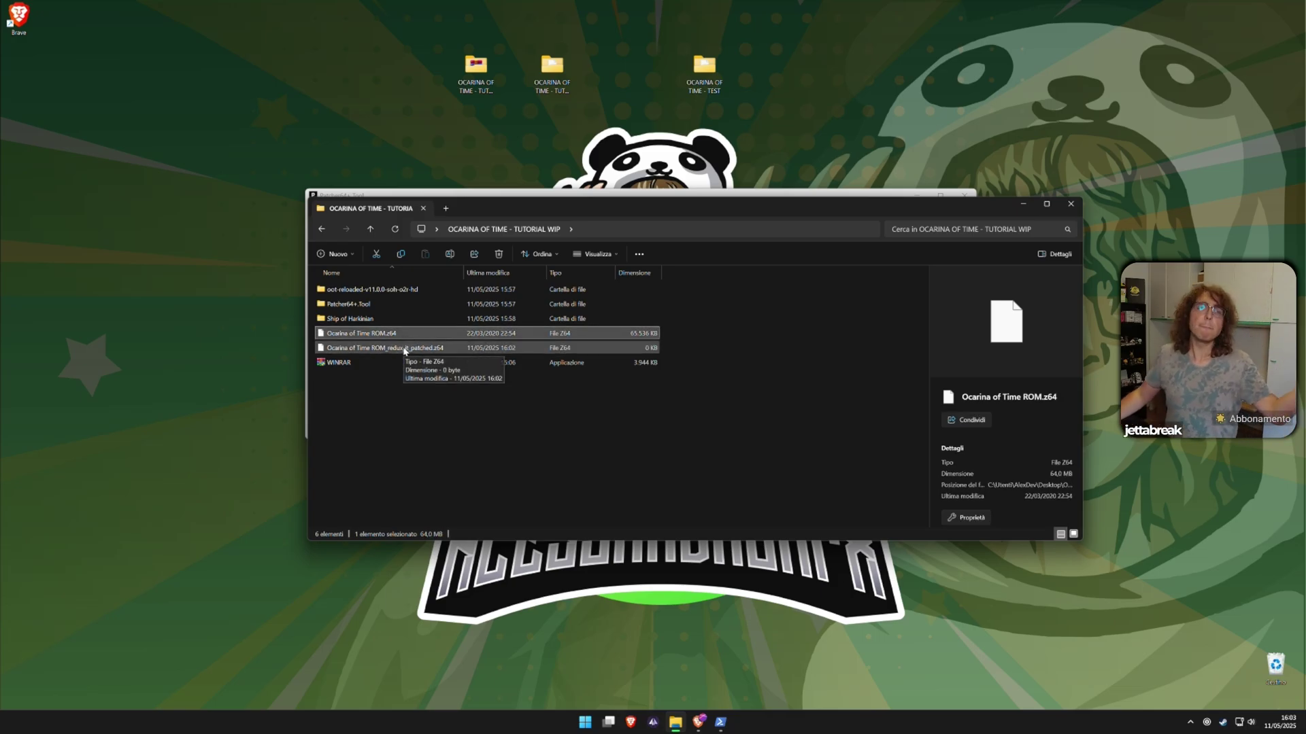
{"action": "left_click", "coordinate": [399, 349]}
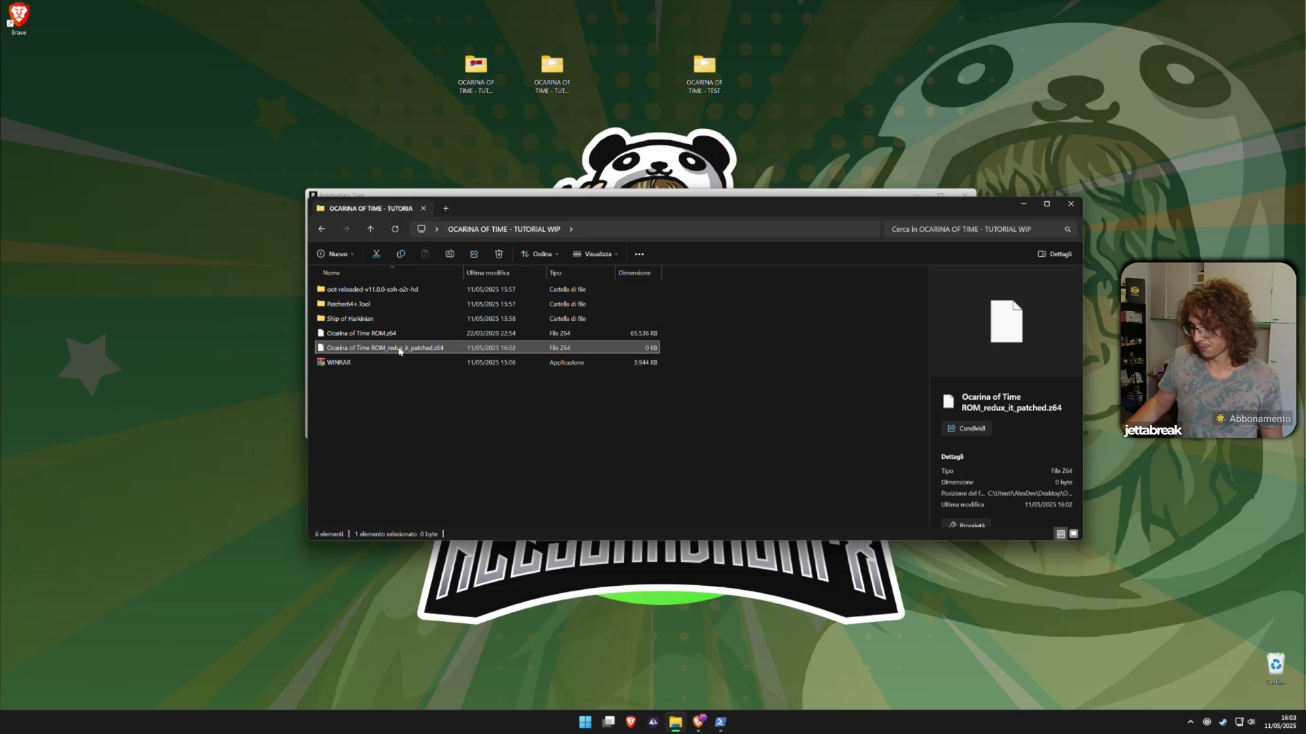
{"action": "key", "text": "Delete"}
{"action": "left_click", "coordinate": [377, 333]}
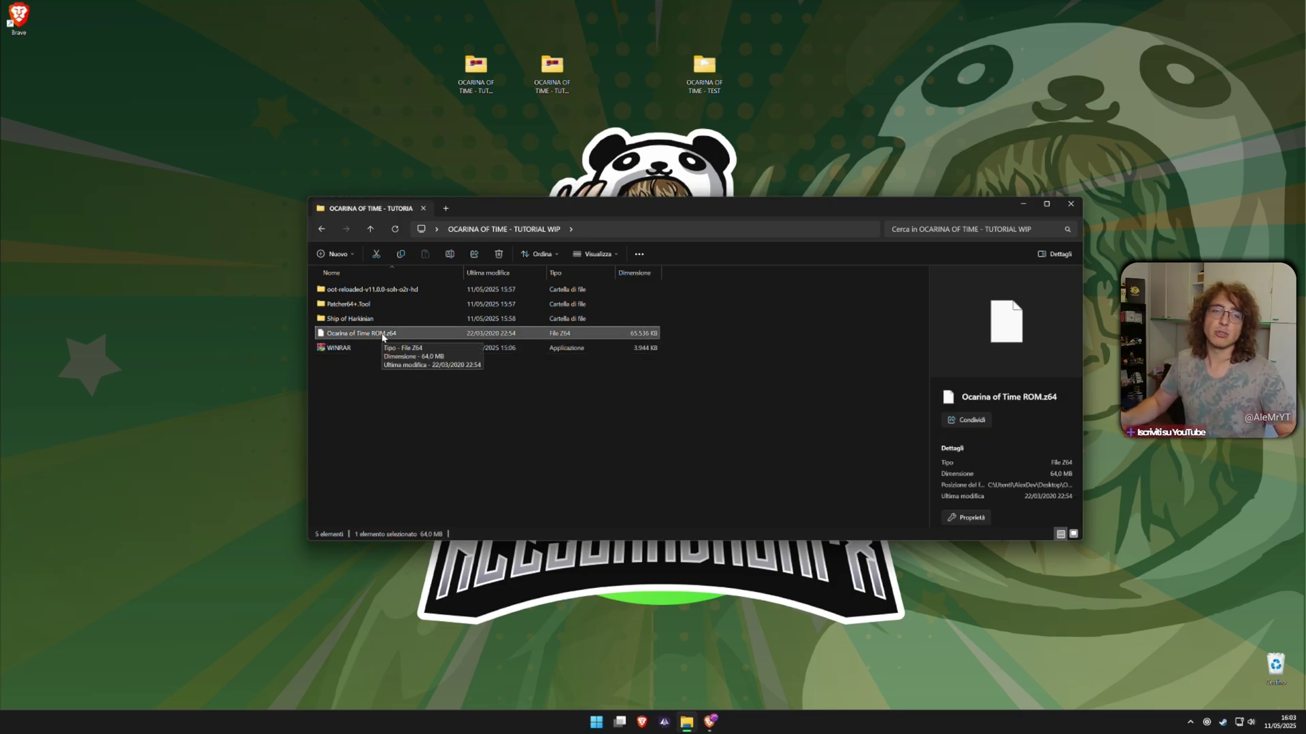
Run soh from the Ship of Harkinian folder, generate the OTR file from Ocarina of Time ROM.z64 and decline extracting another ROM.
{"action": "double_click", "coordinate": [416, 319]}
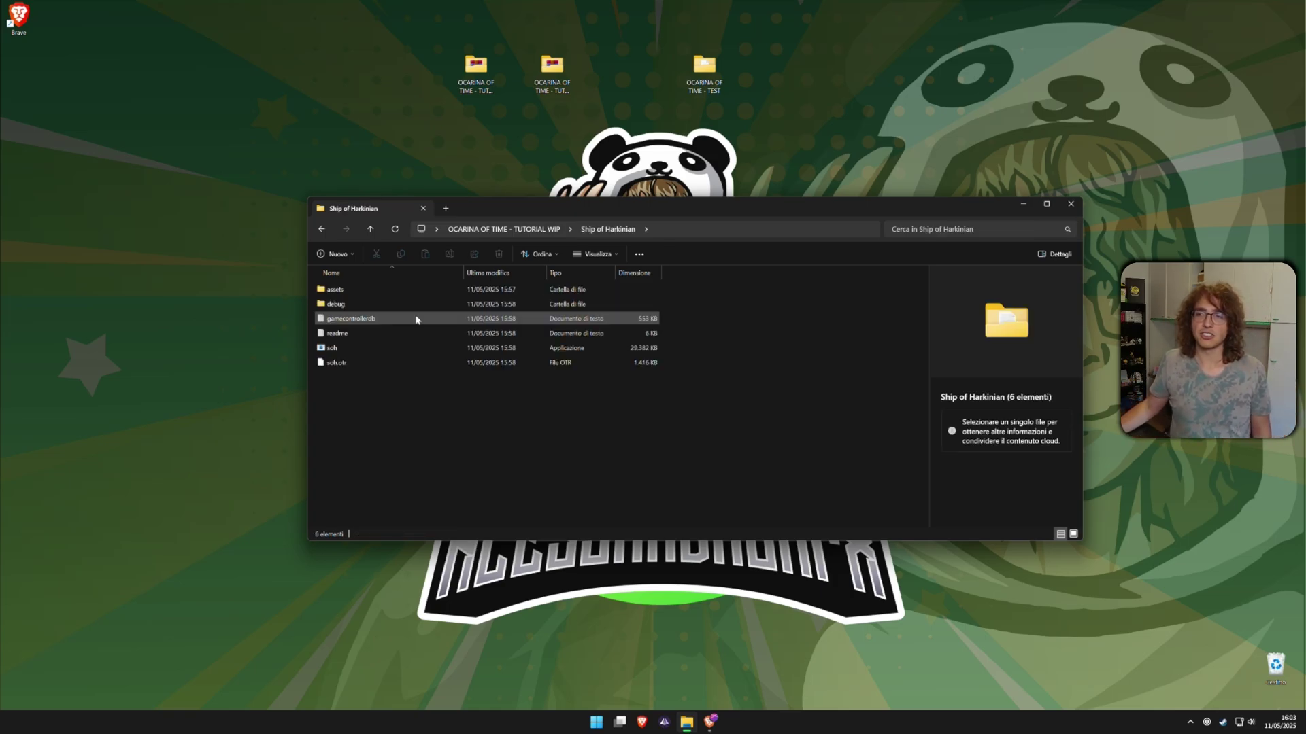
{"action": "left_click", "coordinate": [372, 347]}
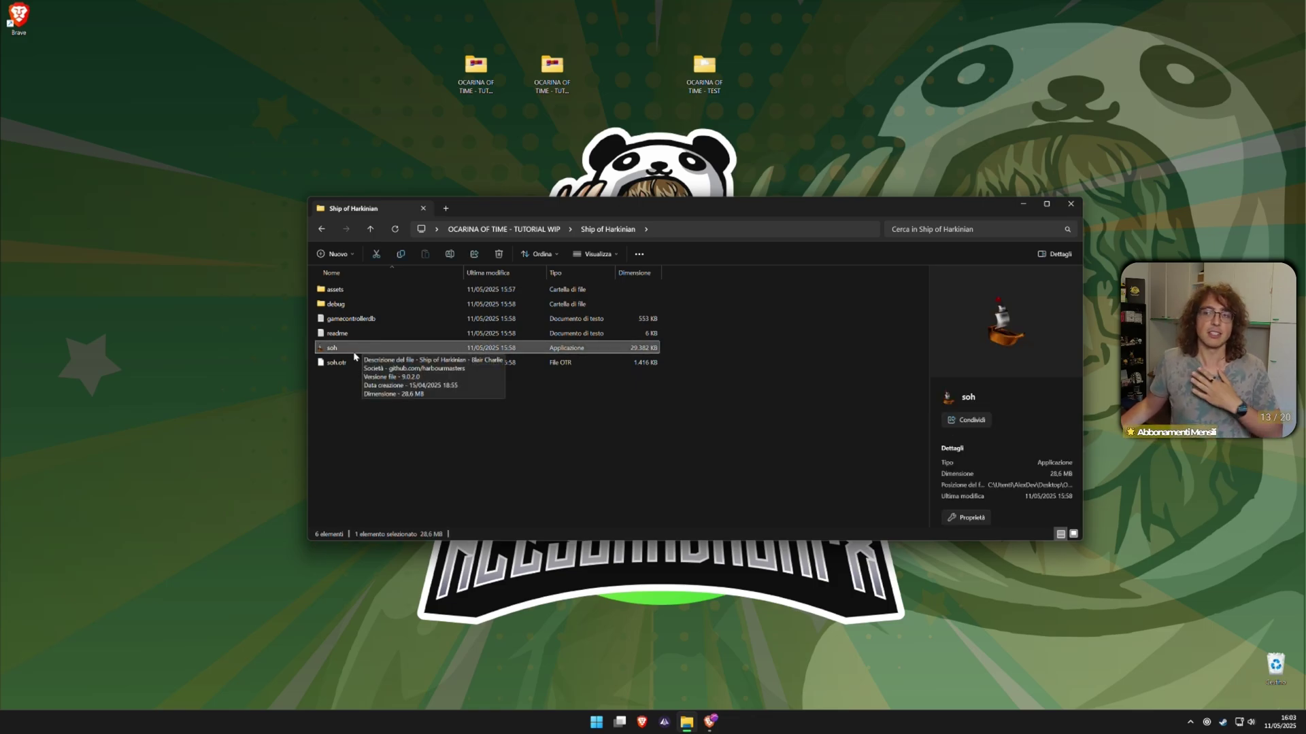
{"action": "double_click", "coordinate": [362, 349]}
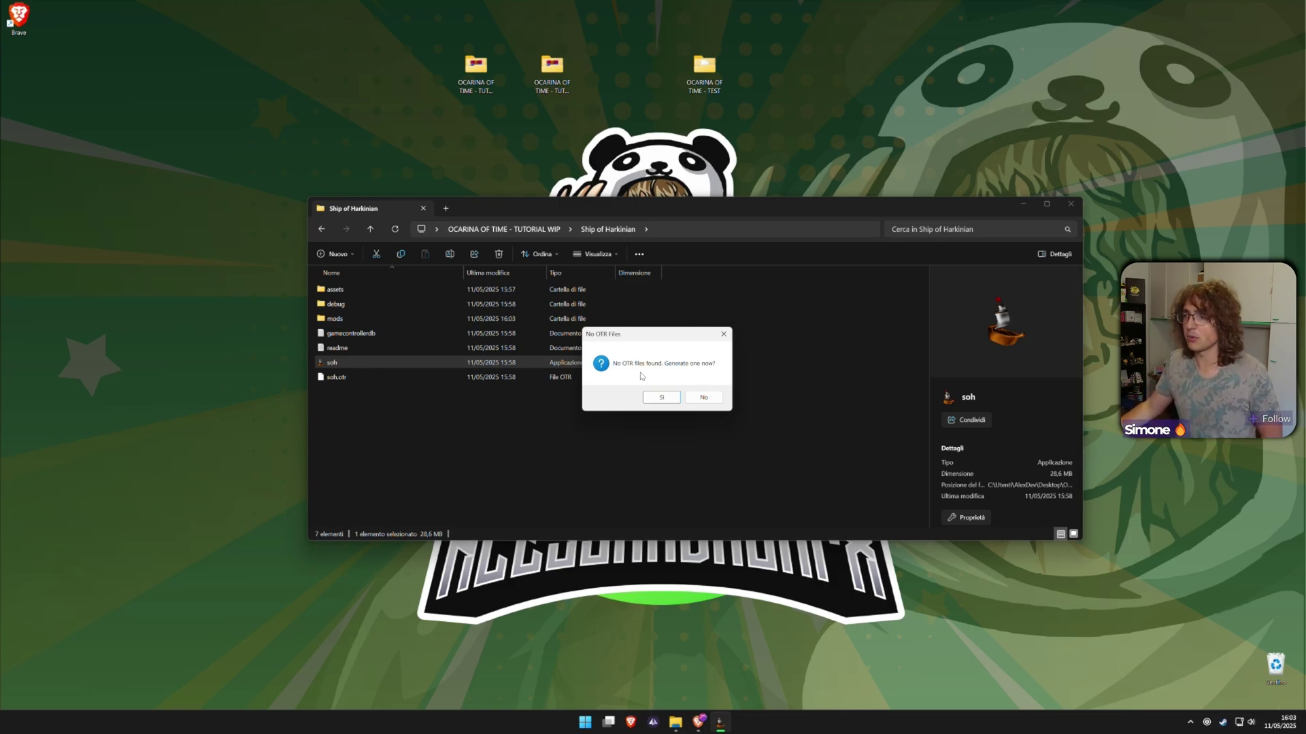
{"action": "left_click", "coordinate": [660, 397]}
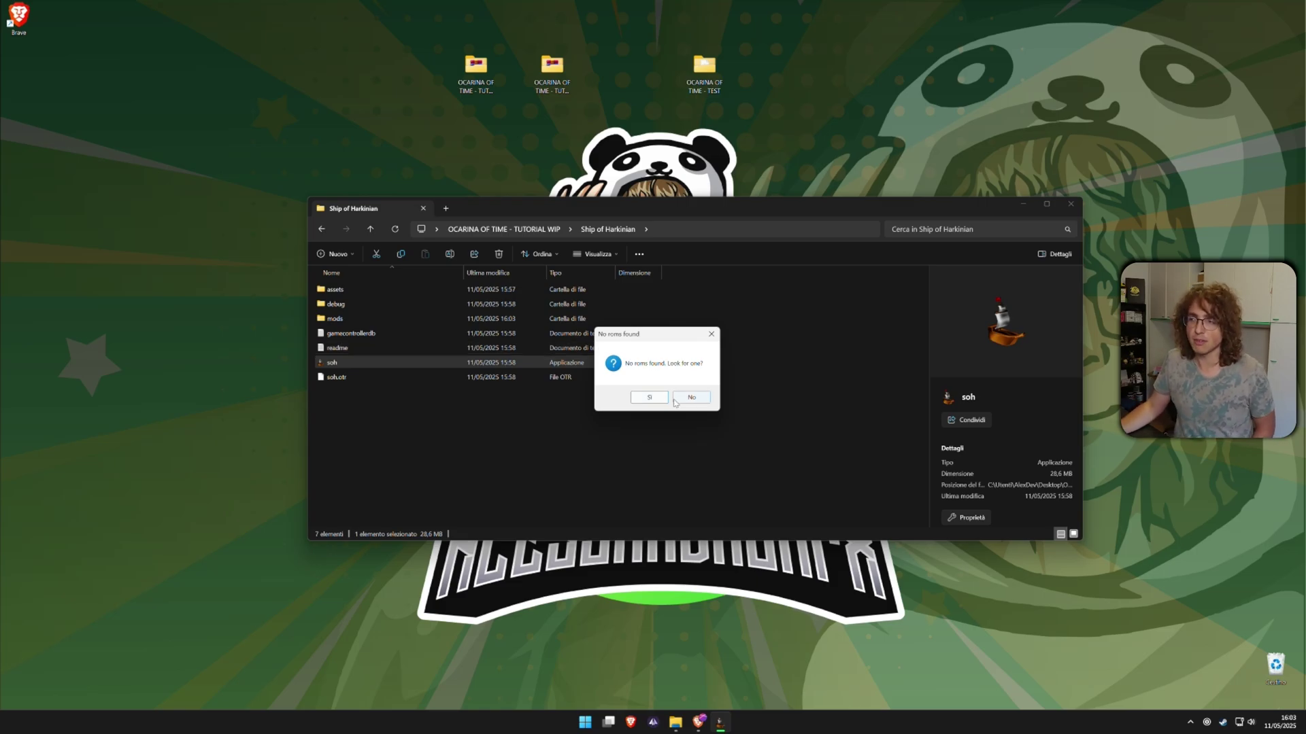
{"action": "left_click", "coordinate": [651, 400]}
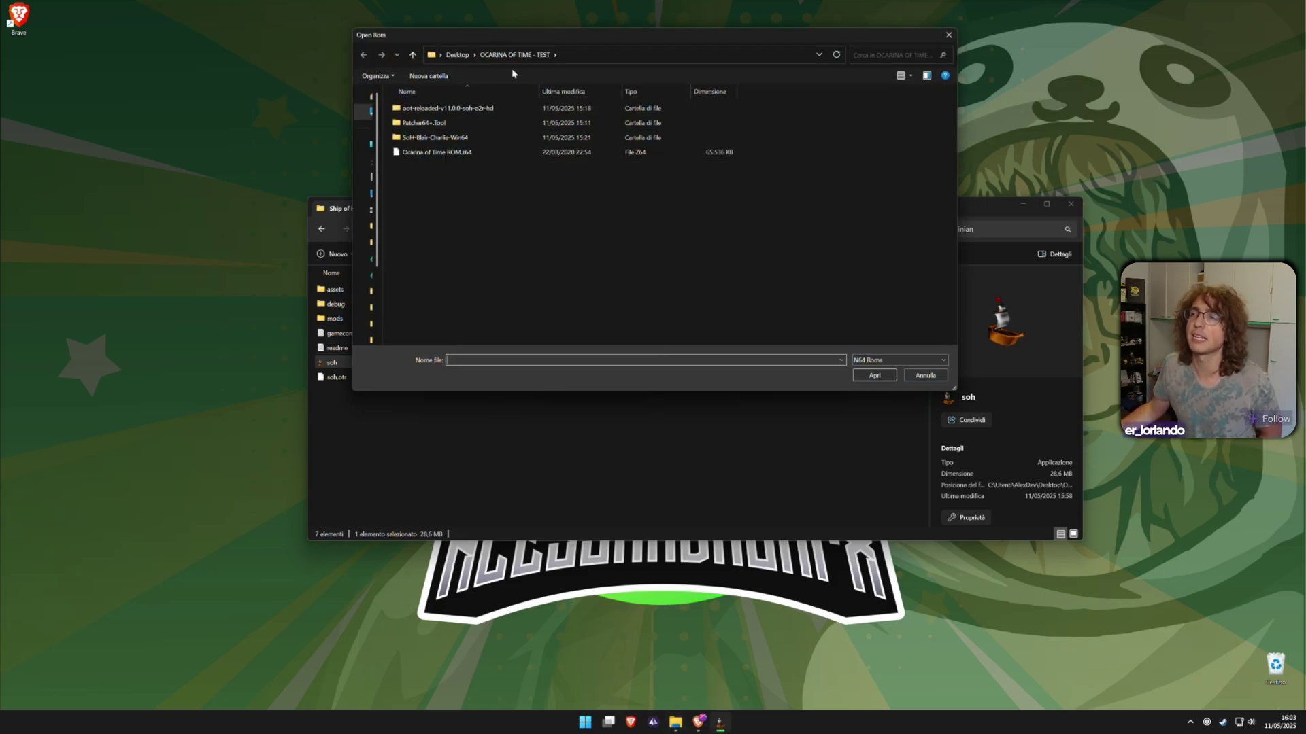
{"action": "left_click", "coordinate": [481, 155]}
{"action": "left_click", "coordinate": [872, 375]}
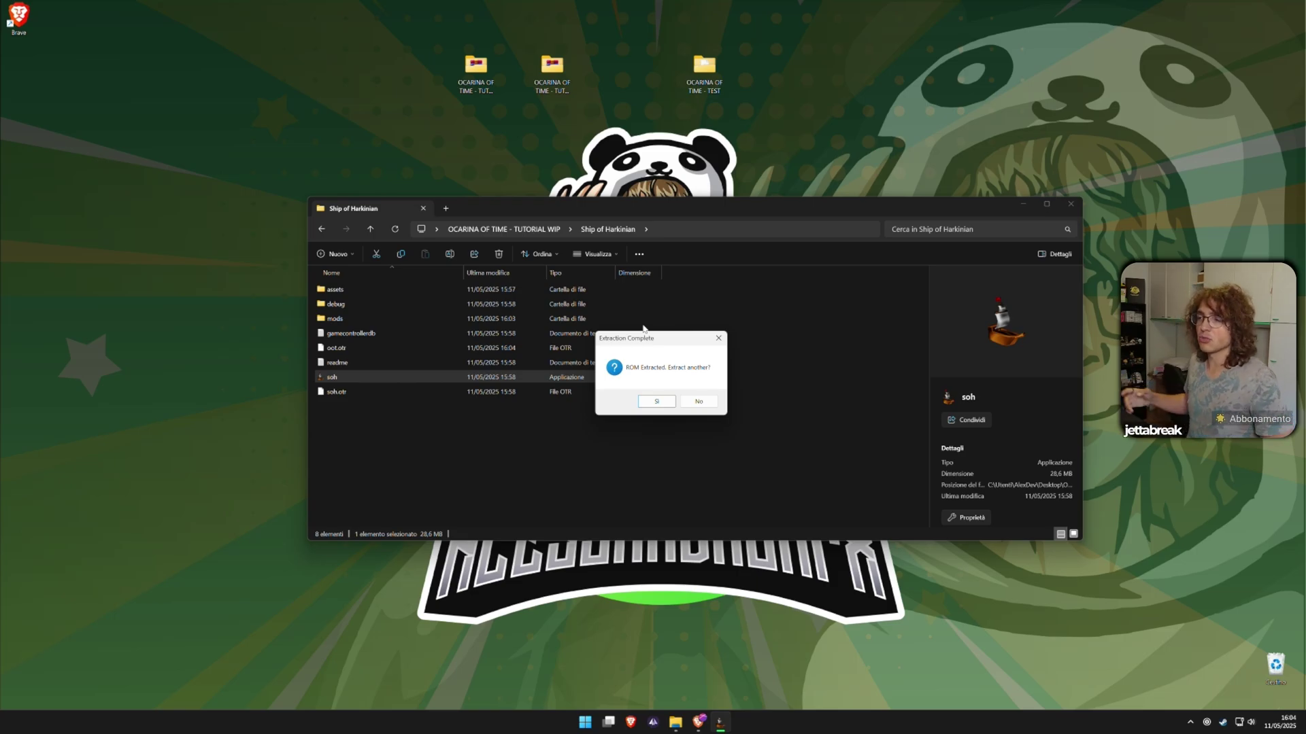
{"action": "left_click", "coordinate": [698, 401]}
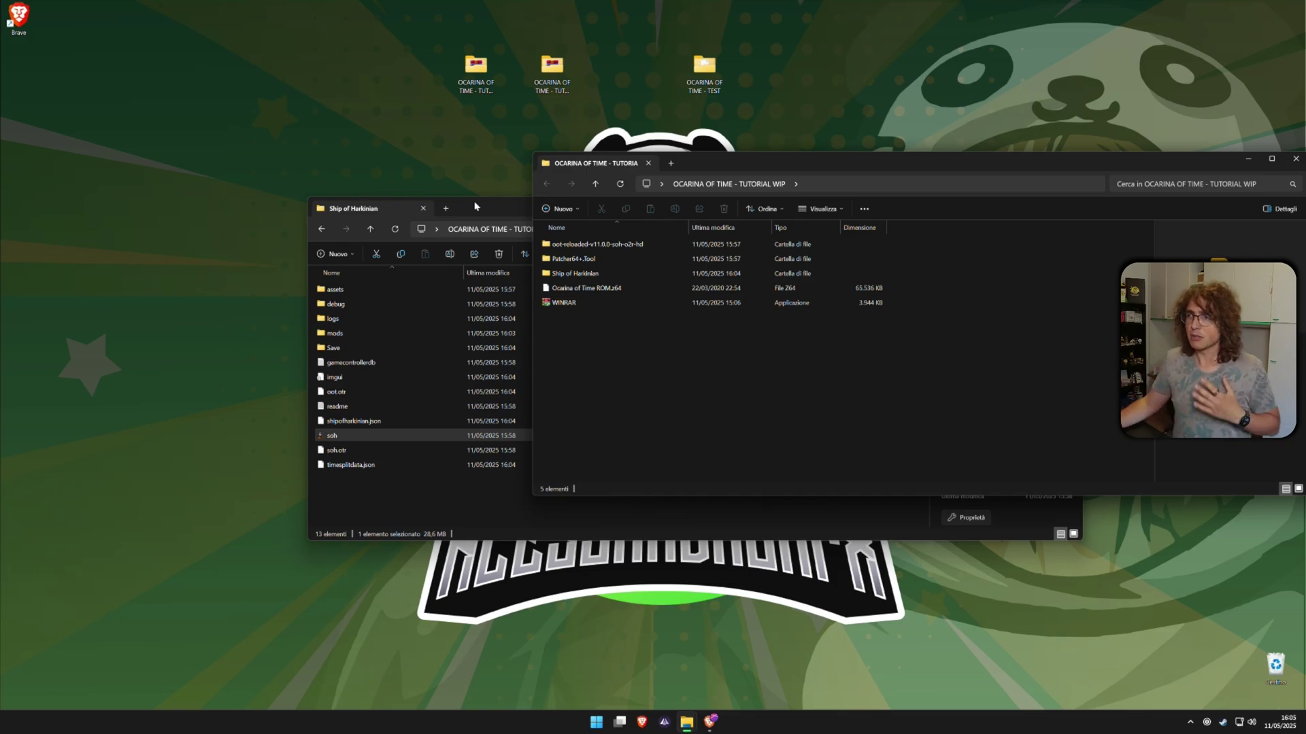
Move OoT_Reloaded_v11.0.0_HD.o2r from the oot-reloaded folder into the mods folder of Ship of Harkinian.
{"action": "double_click", "coordinate": [578, 247]}
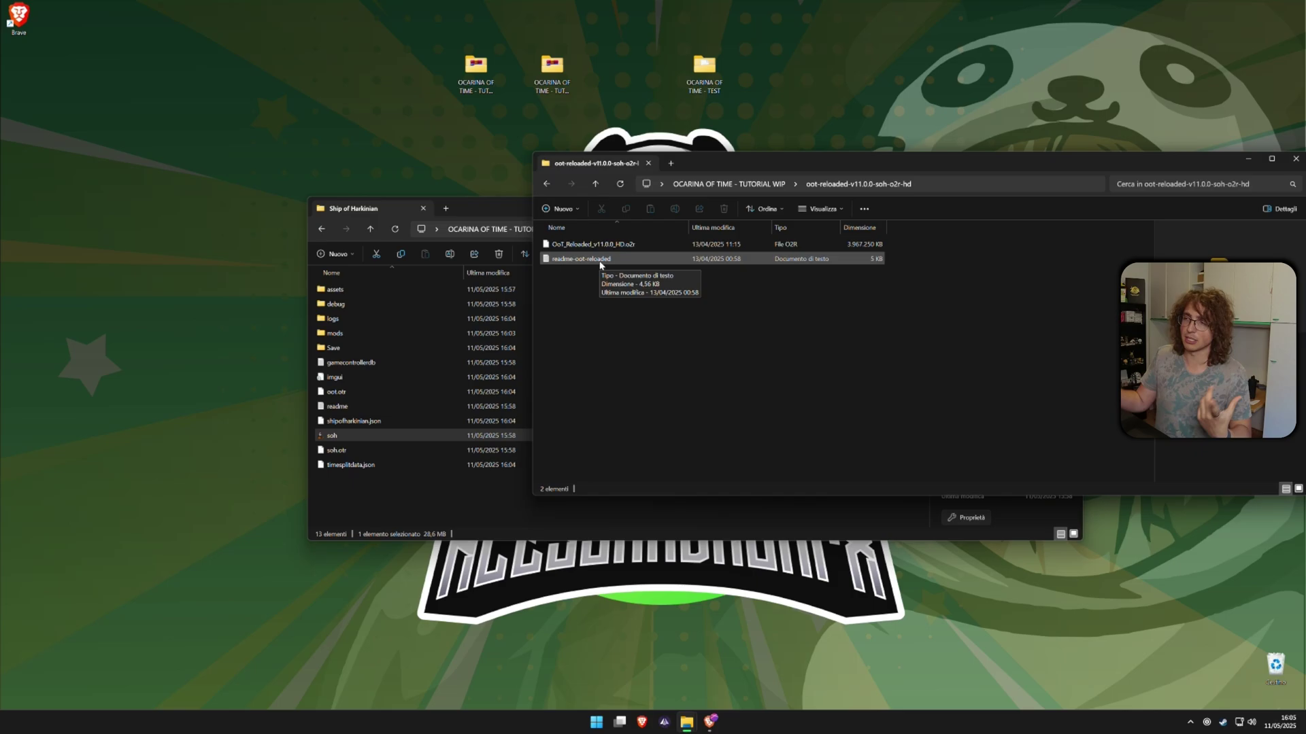
{"action": "left_click", "coordinate": [595, 248]}
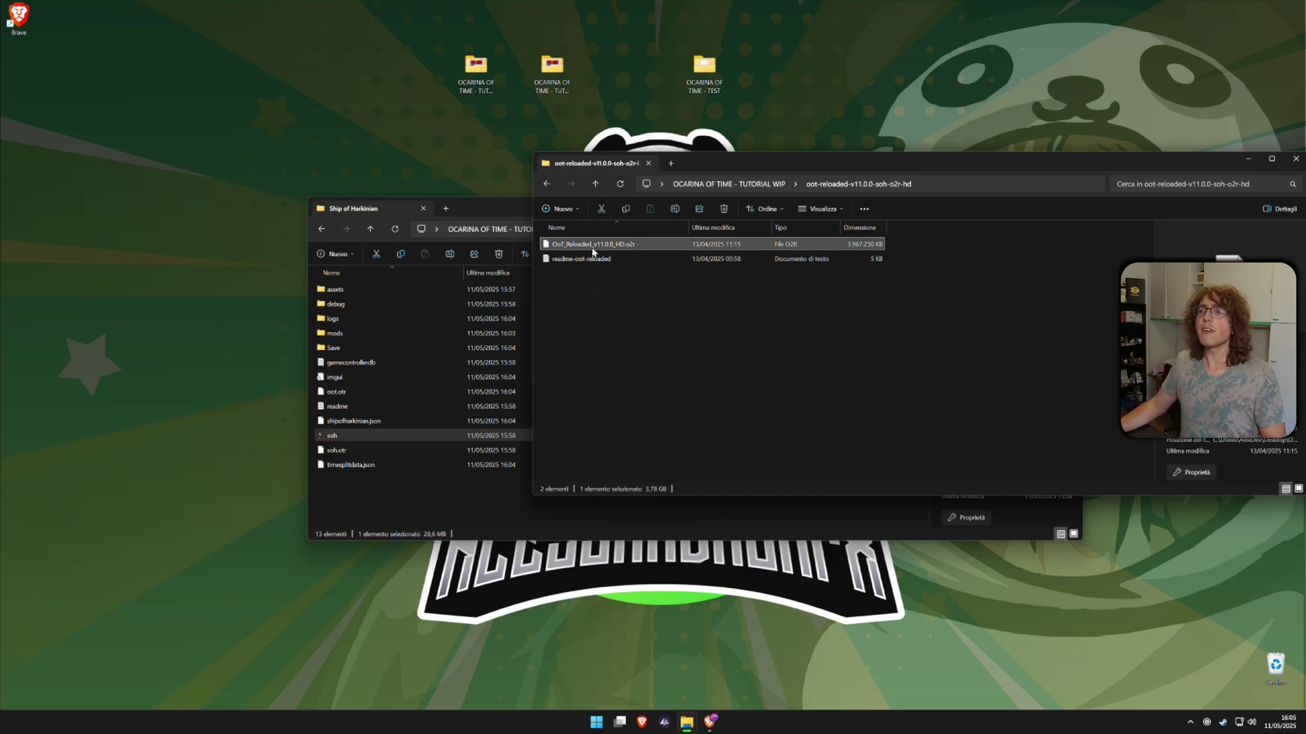
{"action": "left_click", "coordinate": [469, 217]}
{"action": "left_click_drag", "start_coordinate": [483, 207], "coordinate": [393, 193]}
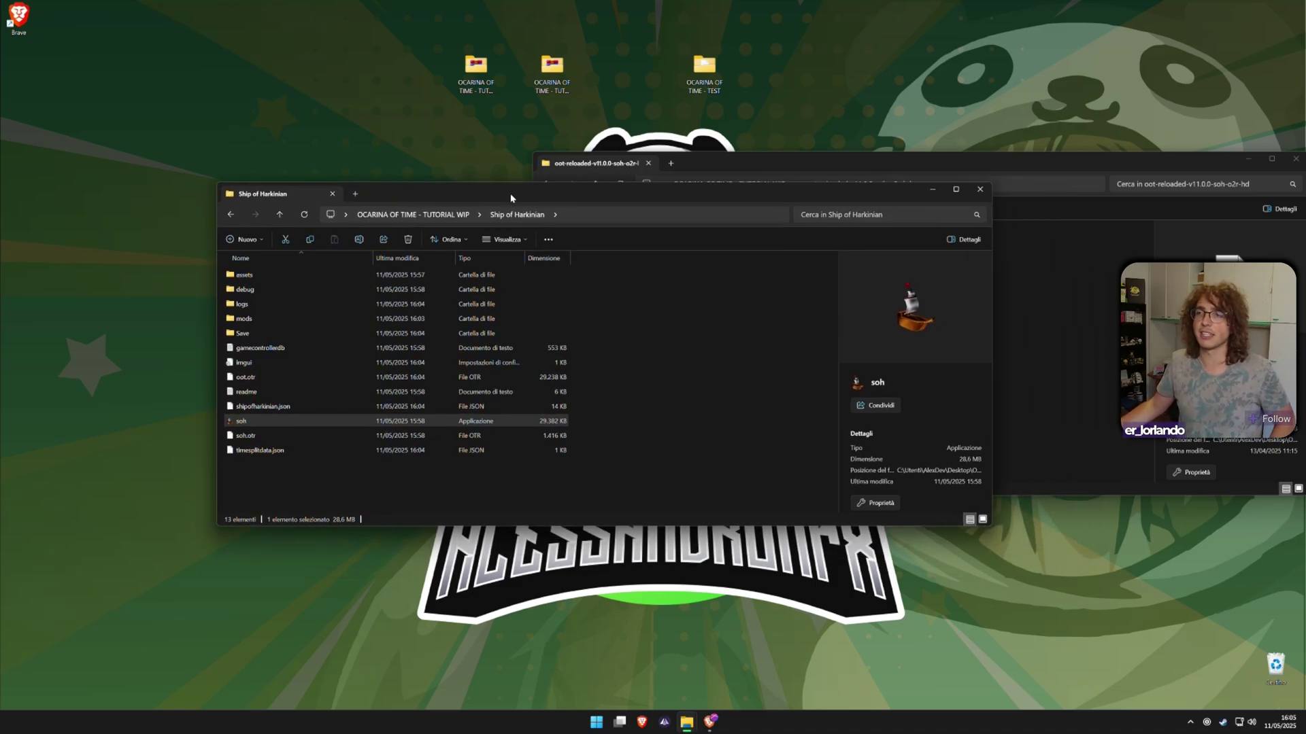
{"action": "double_click", "coordinate": [258, 321]}
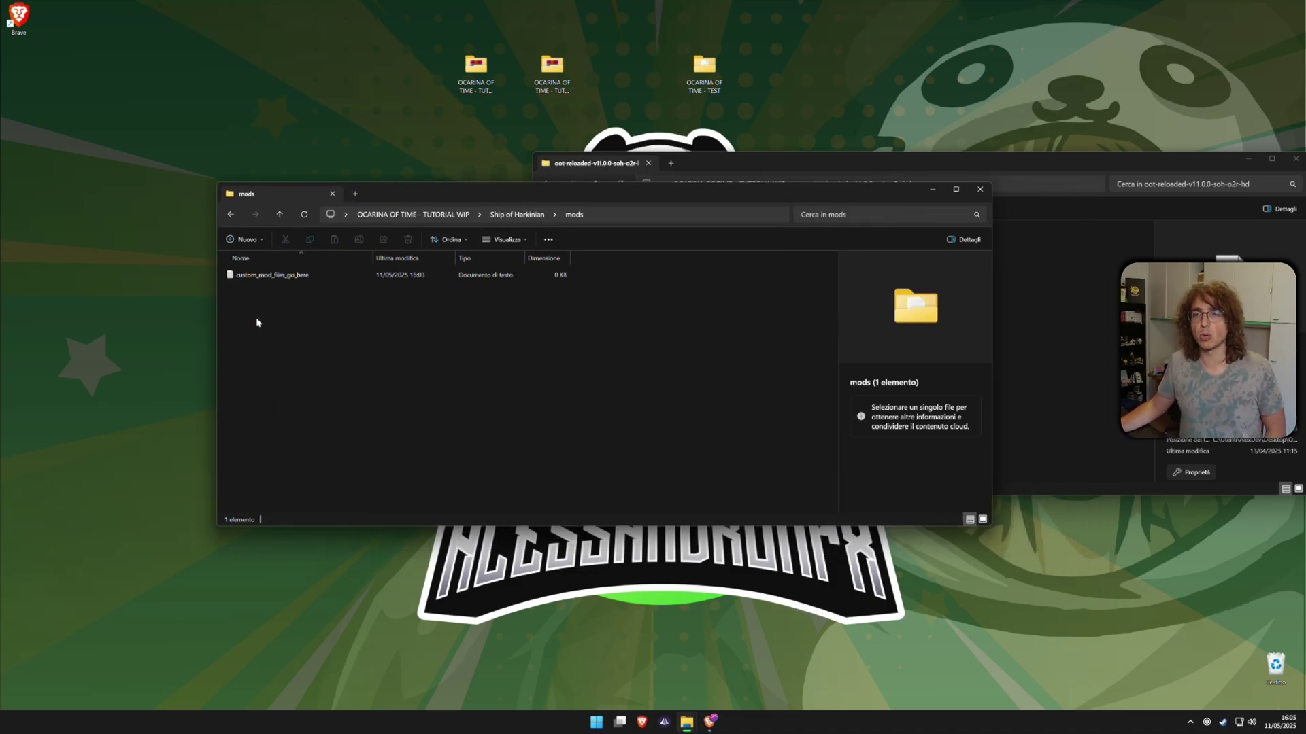
{"action": "left_click", "coordinate": [699, 166]}
{"action": "left_click_drag", "start_coordinate": [598, 244], "coordinate": [414, 327]}
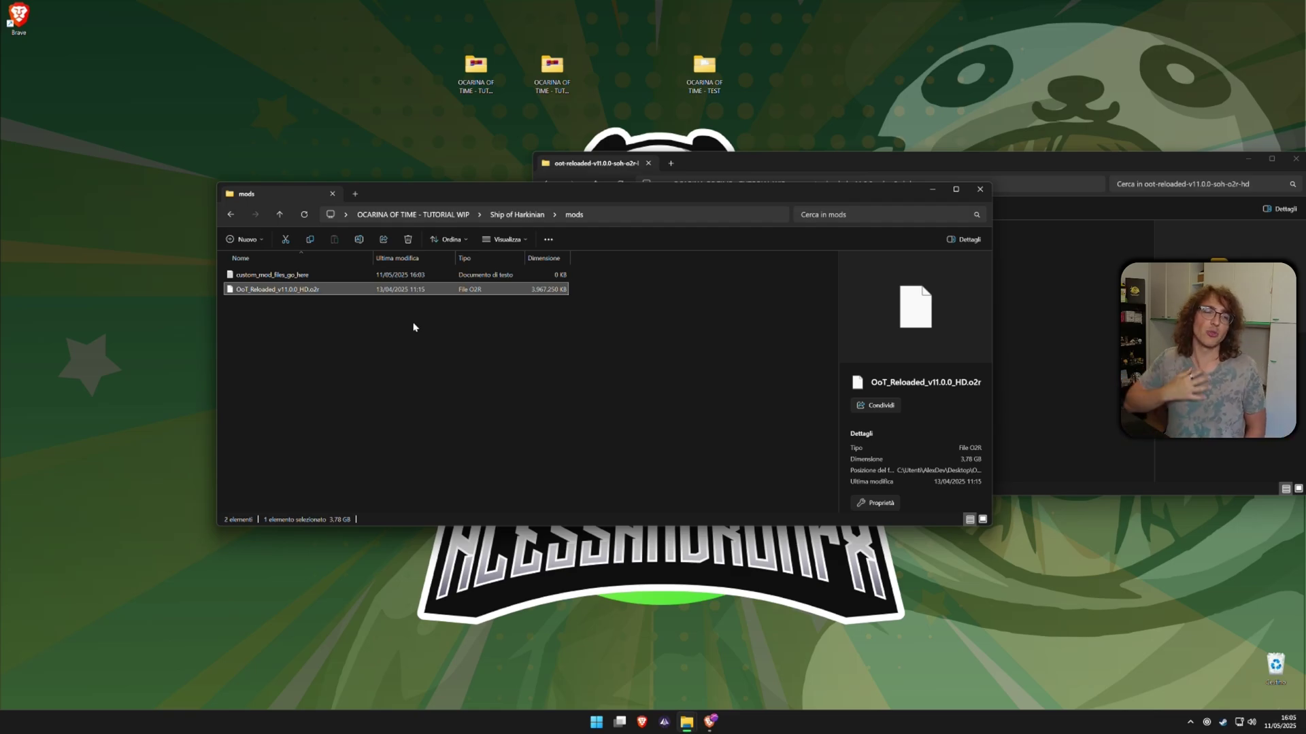
Launch soh from the Ship of Harkinian folder and enable Use Alternate Assets in the graphics enhancements.
{"action": "left_click", "coordinate": [518, 216]}
{"action": "double_click", "coordinate": [276, 421]}
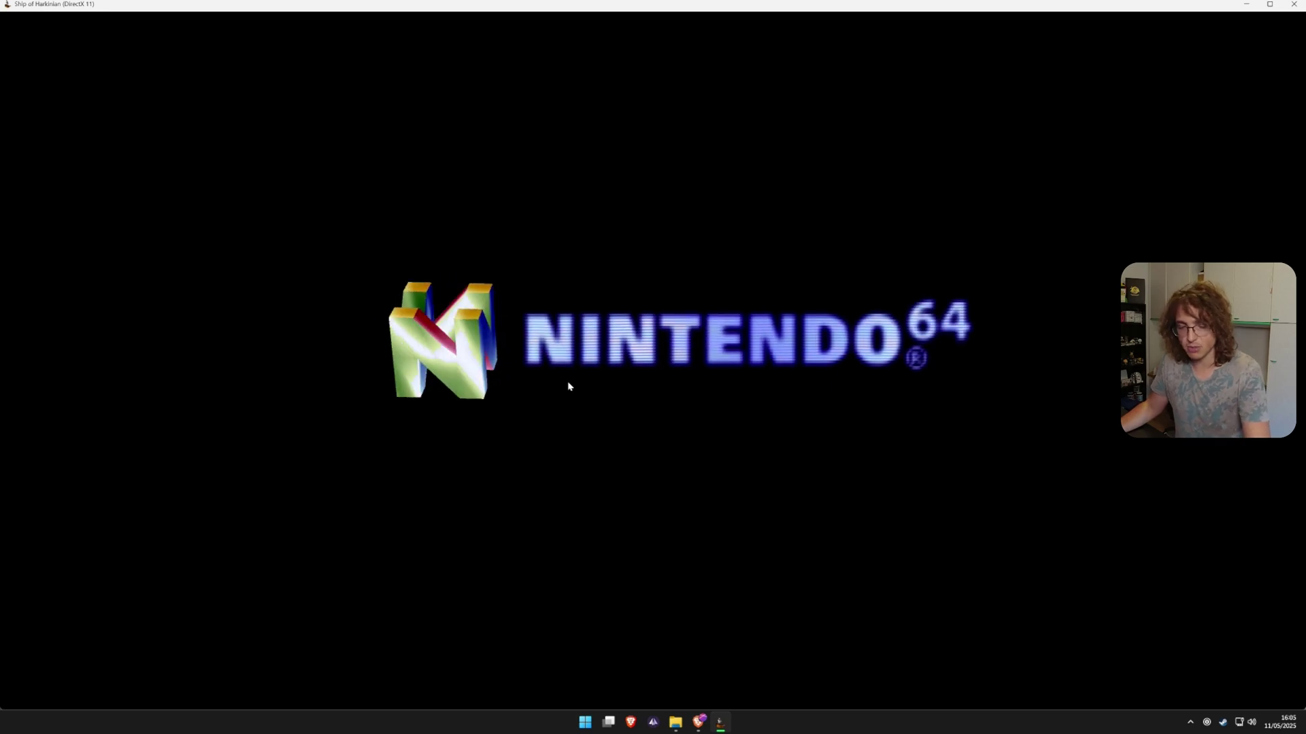
{"action": "key", "text": "Escape"}
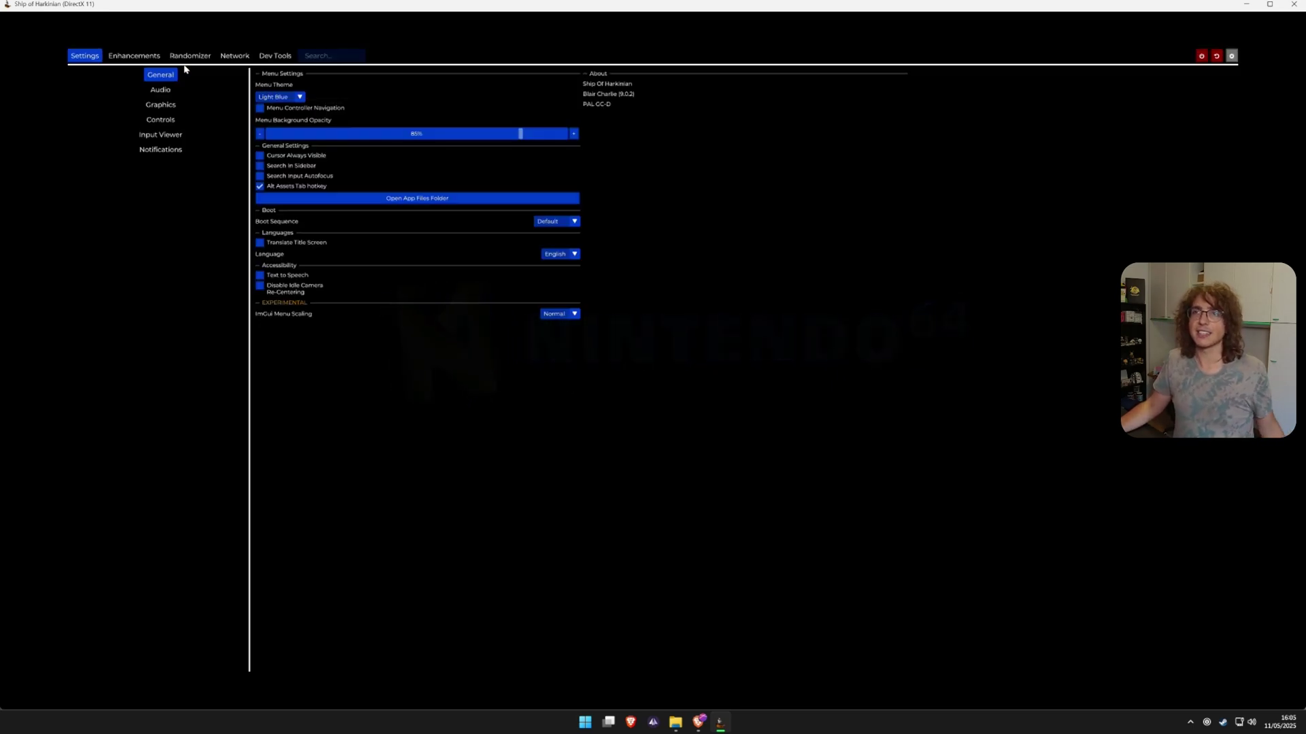
{"action": "left_click", "coordinate": [146, 58]}
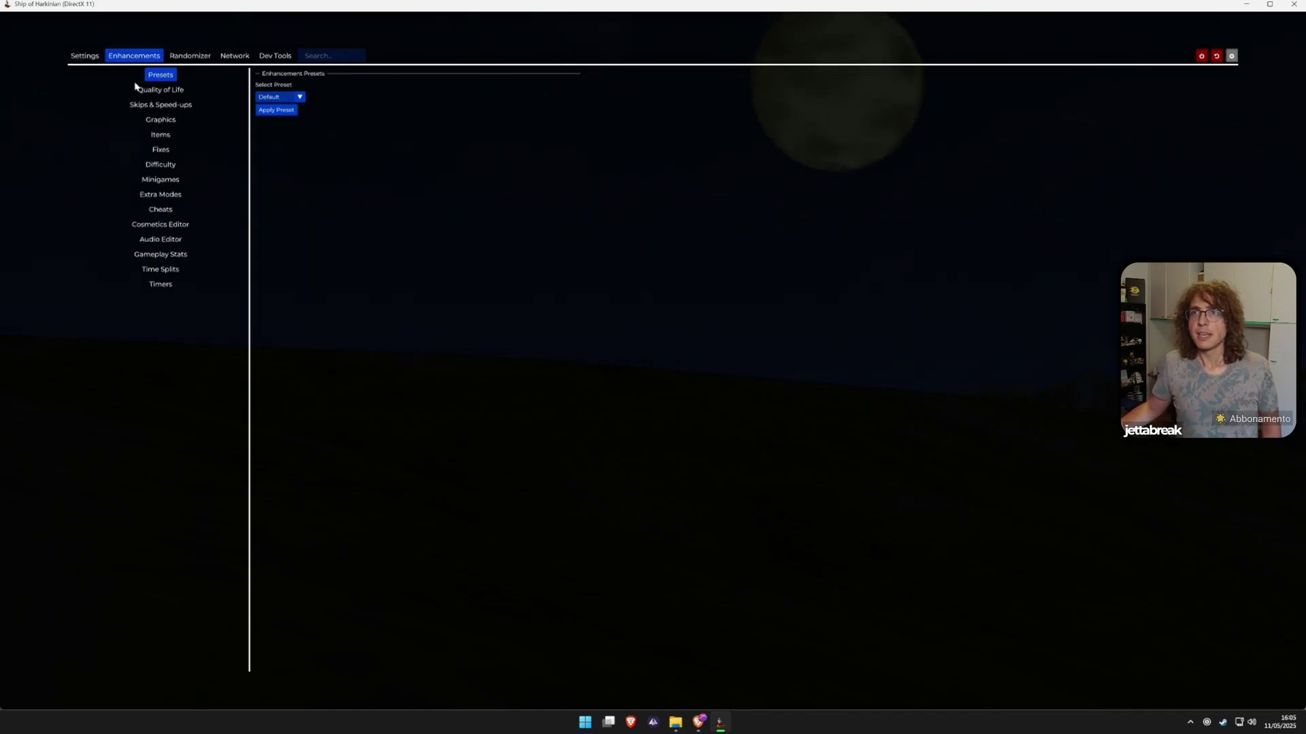
{"action": "left_click", "coordinate": [160, 121]}
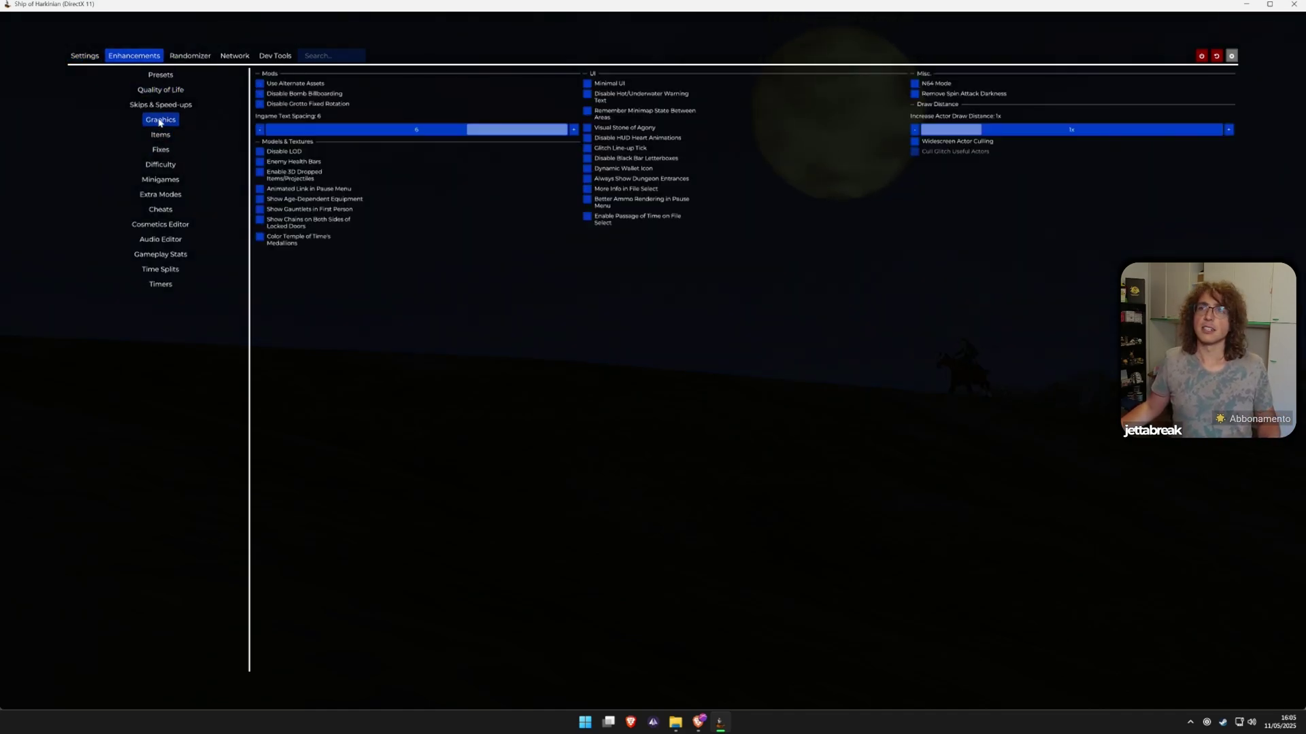
{"action": "left_click", "coordinate": [261, 83]}
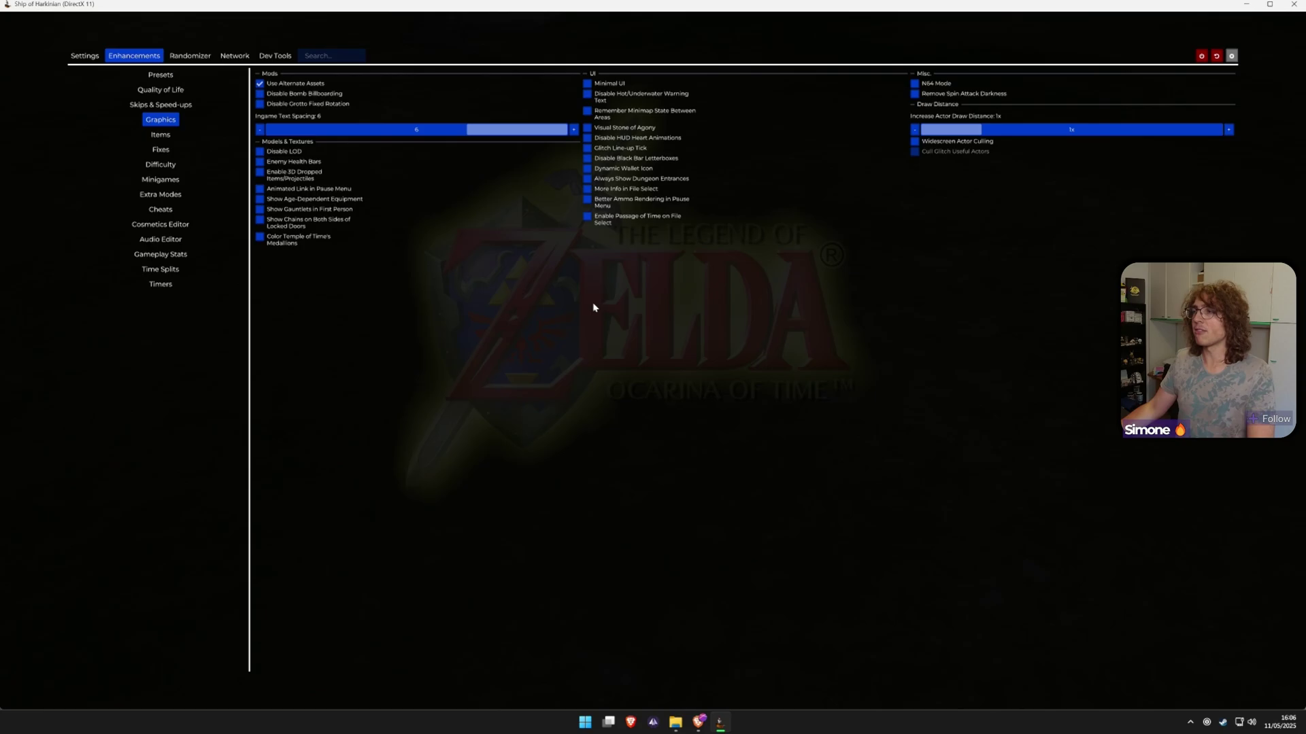
{"action": "key", "text": "Escape"}
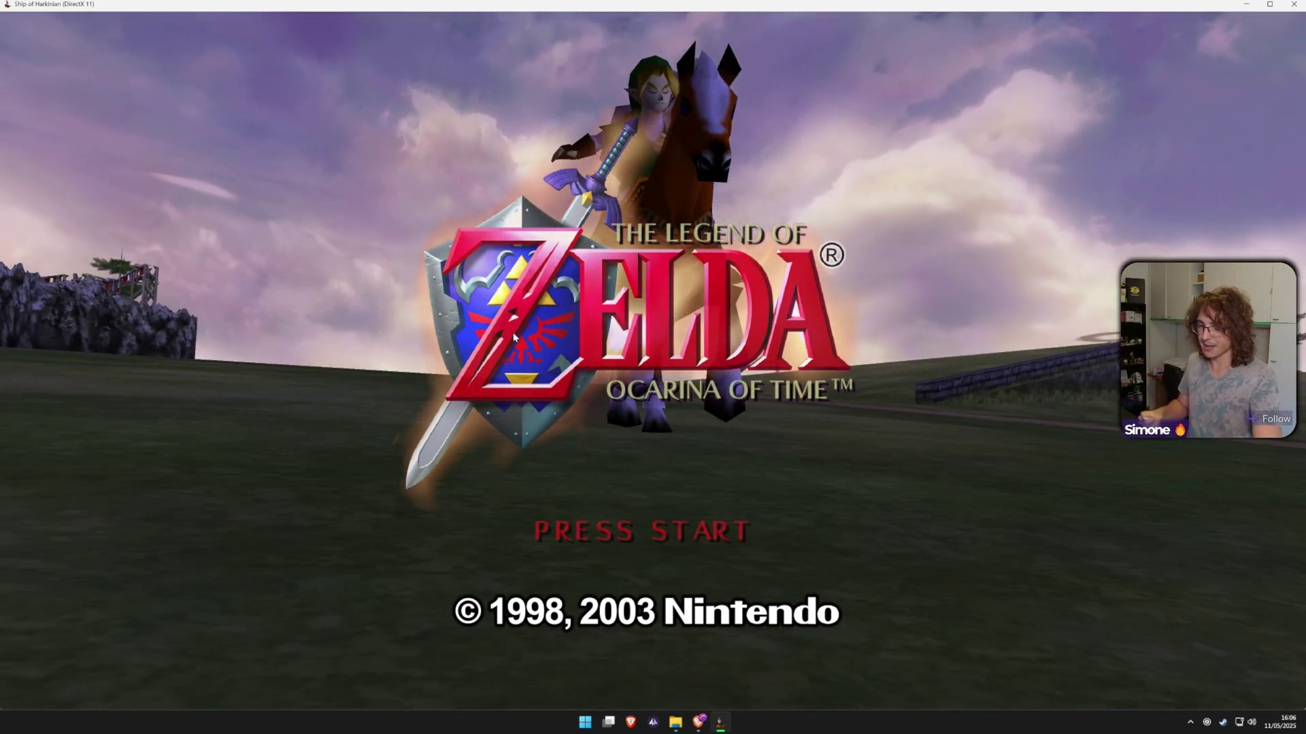
Apply the Vanilla Plus enhancement preset.
{"action": "key", "text": "Escape"}
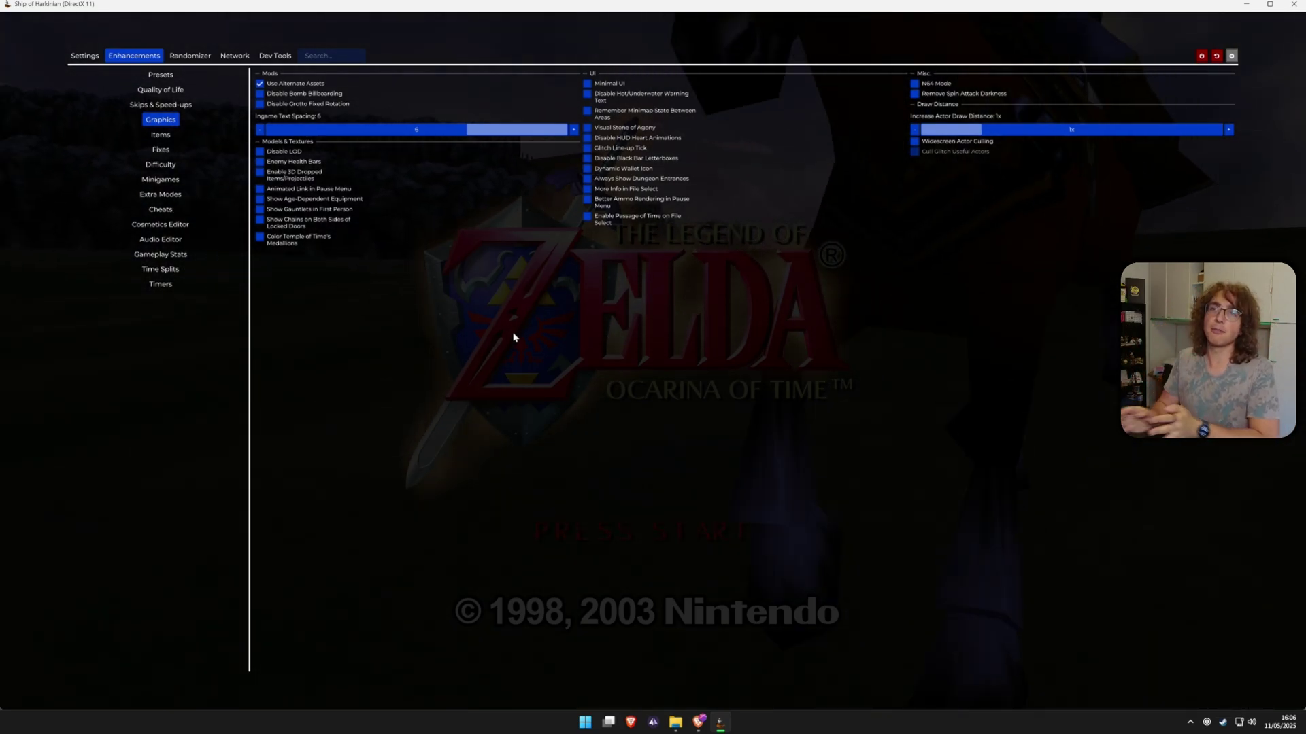
{"action": "left_click", "coordinate": [170, 76]}
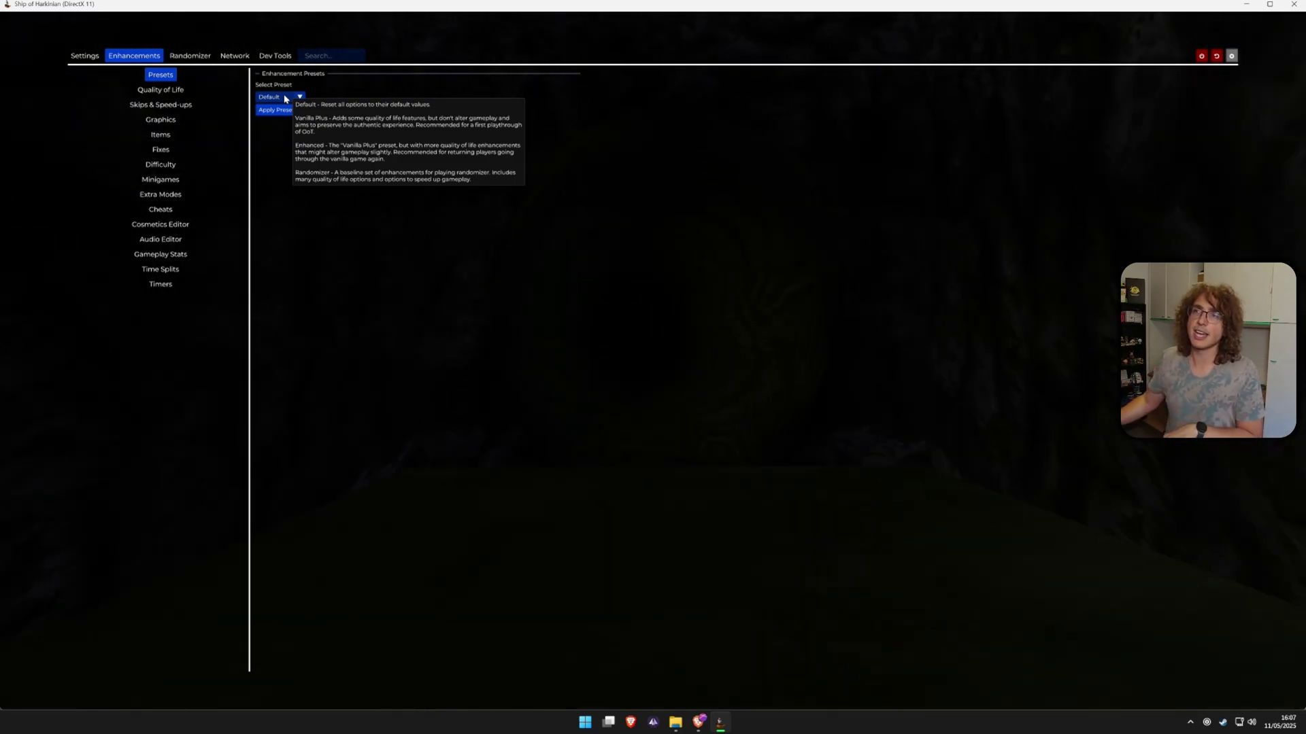
{"action": "left_click", "coordinate": [285, 99]}
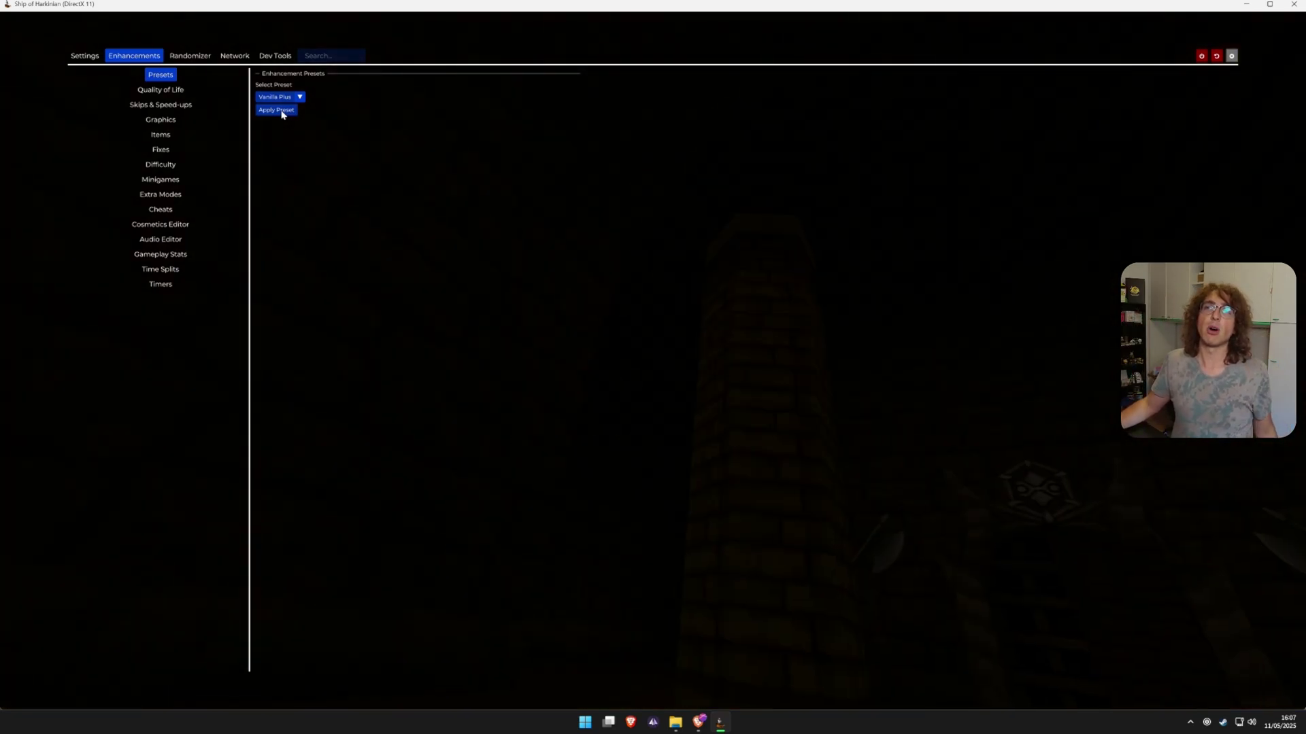
{"action": "left_click", "coordinate": [281, 112]}
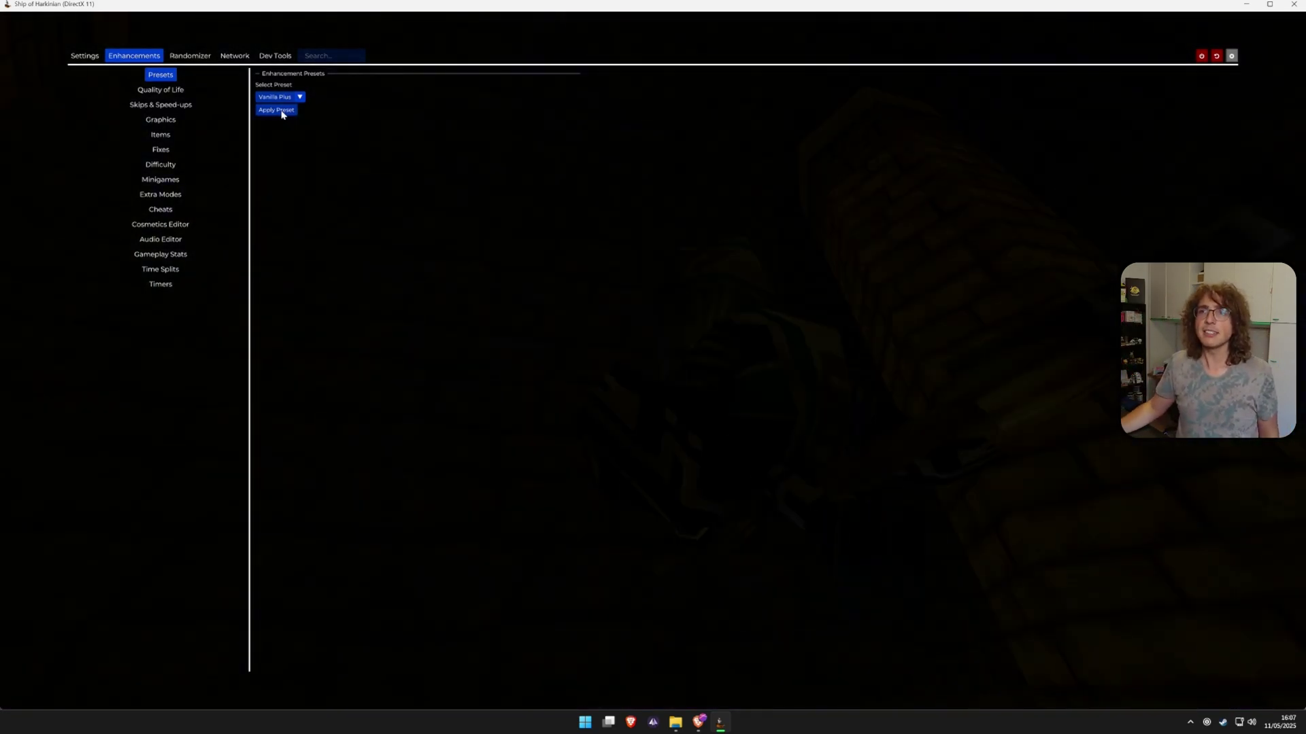